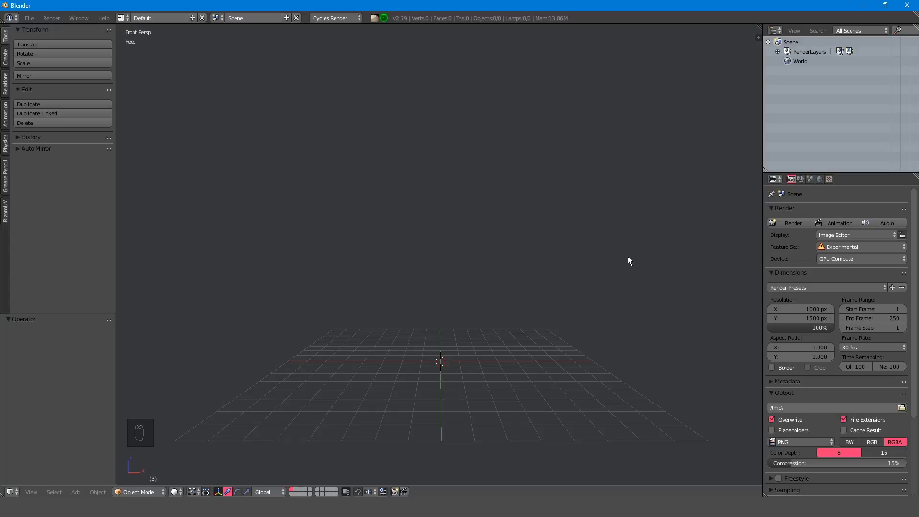
Install the add-on from danny_mac_eye_designer.zip in the user preferences and enable Danny Mac Eye Designer.
click(29, 18)
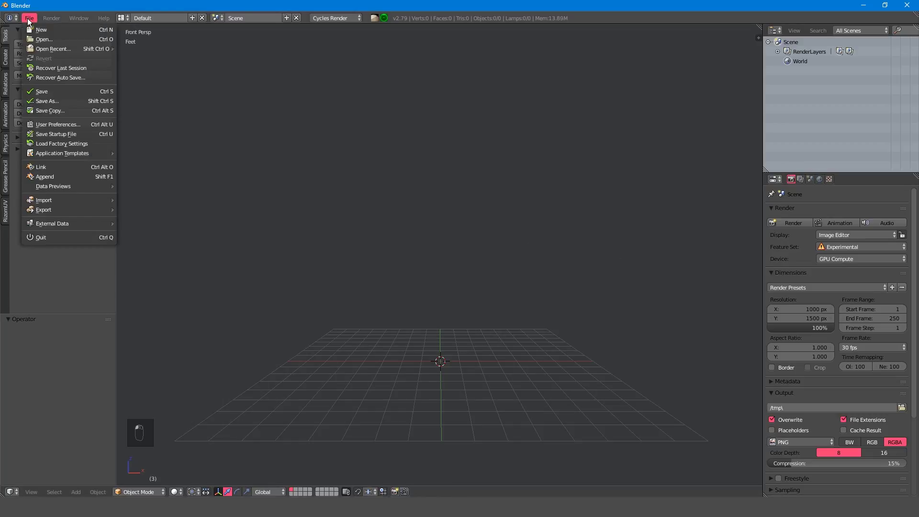
click(64, 124)
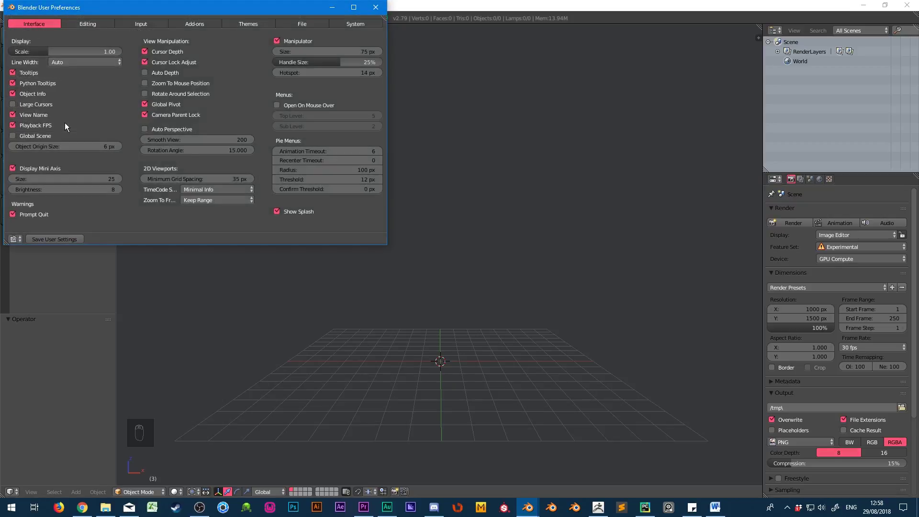
click(196, 23)
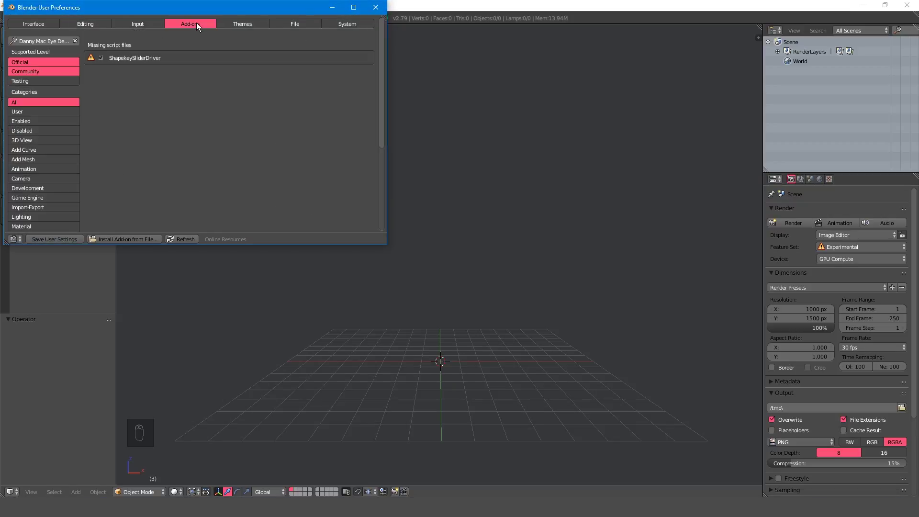
click(109, 240)
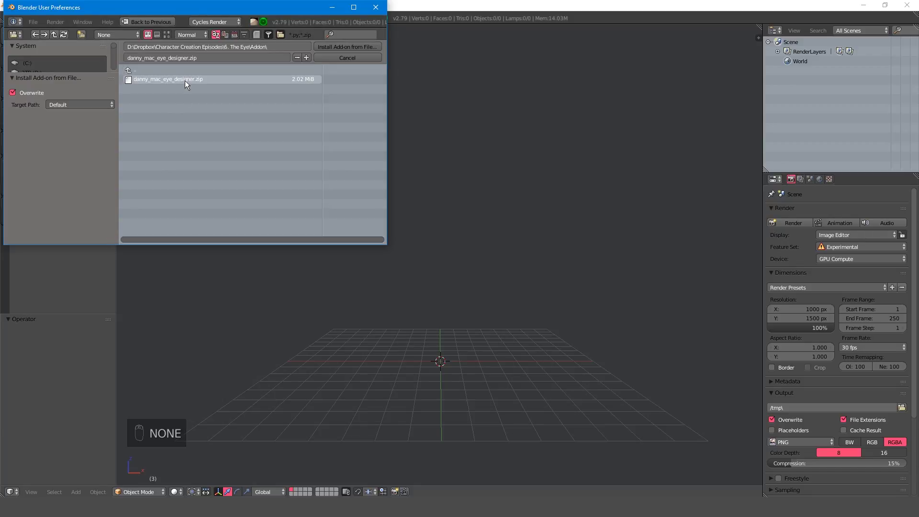
click(185, 81)
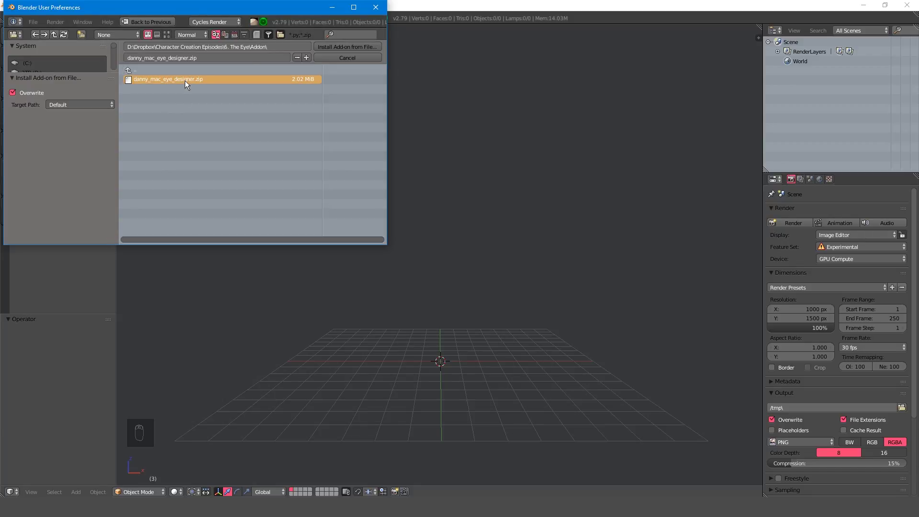
click(330, 50)
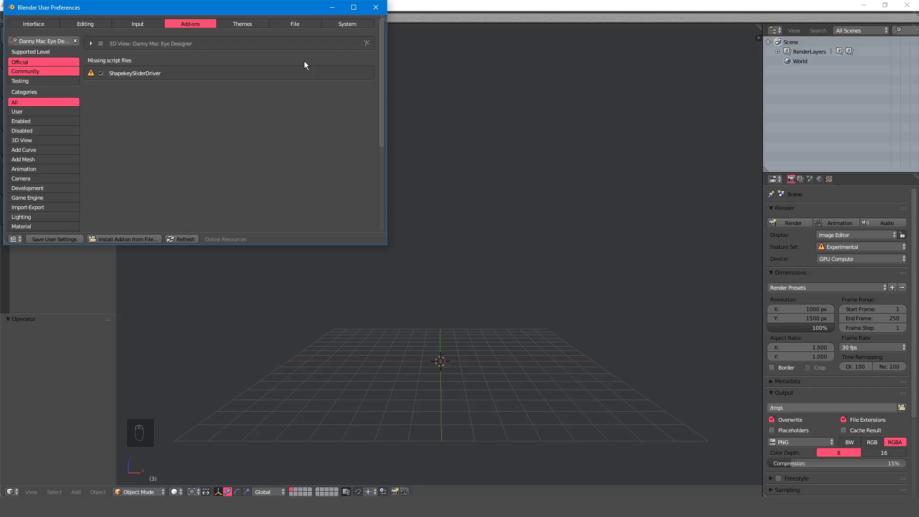
click(100, 43)
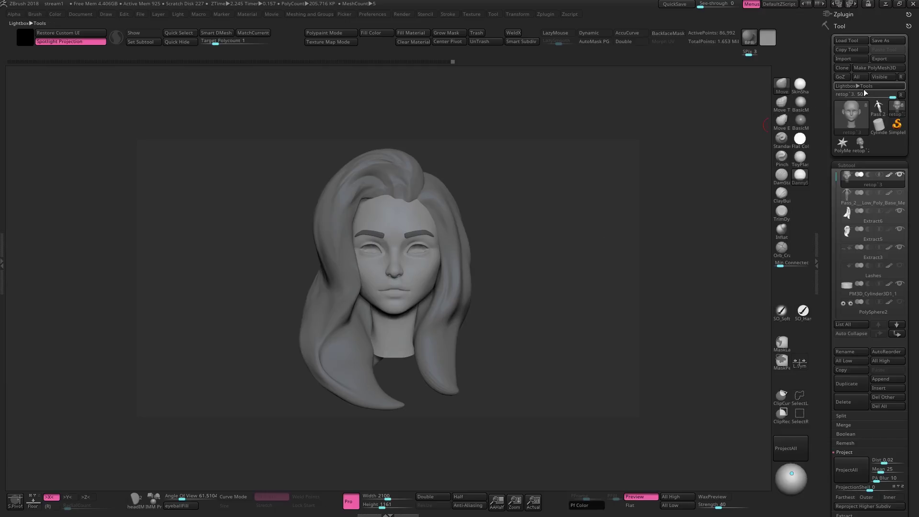
Switch to ZBrush and send all visible subtools of the head model to Blender with GoZ.
click(876, 79)
click(875, 80)
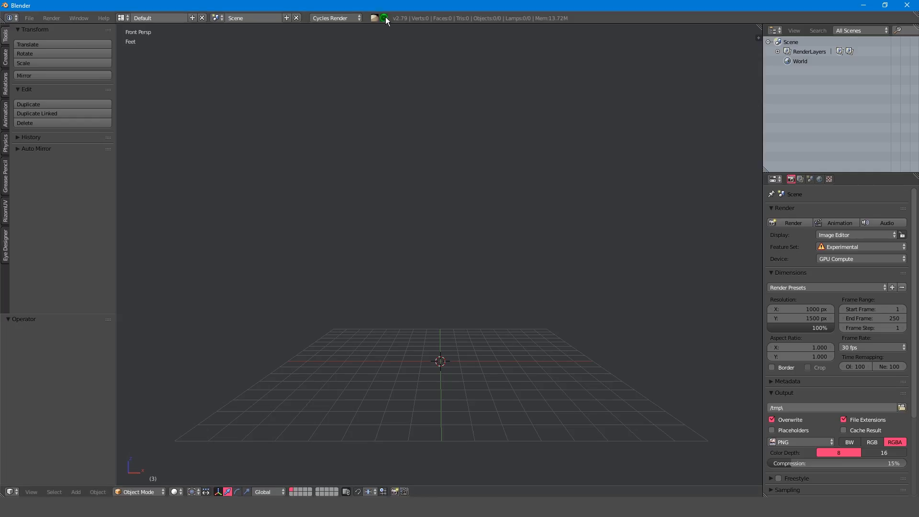
shift+middle_drag(571, 283, 576, 196)
Hide the hair meshes Extract5 and Extract6 and shade the head mesh smooth.
right_click(487, 244)
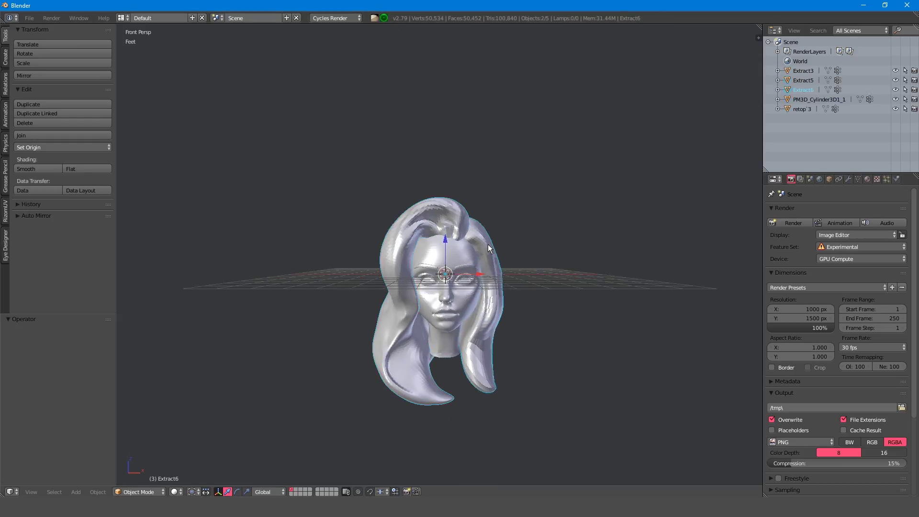
key(h)
right_click(489, 286)
key(h)
scroll(489, 287, up, 3)
right_click(493, 244)
click(24, 169)
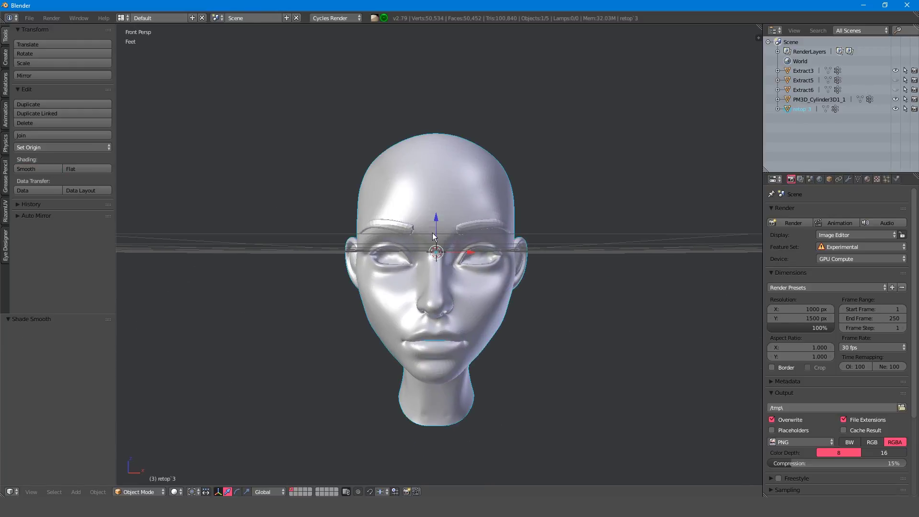
Turn off the grid floor in the viewport display settings and deselect all objects.
key(n)
click(646, 239)
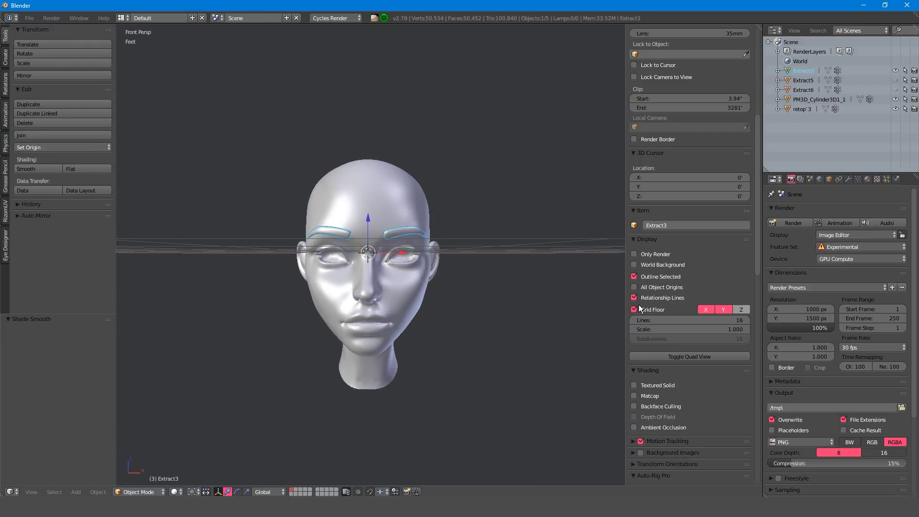
click(638, 307)
key(n)
key(a)
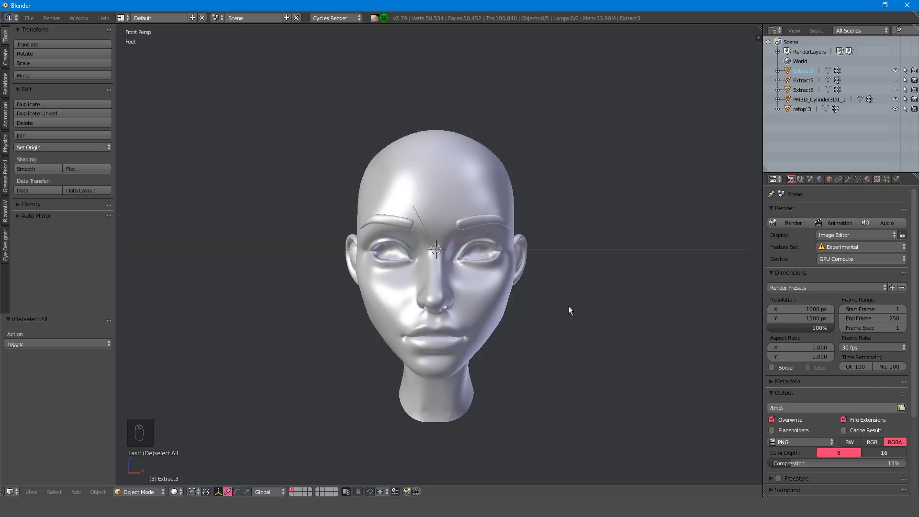
Import the eye model with Eye Designer and show the scene in wireframe.
click(6, 245)
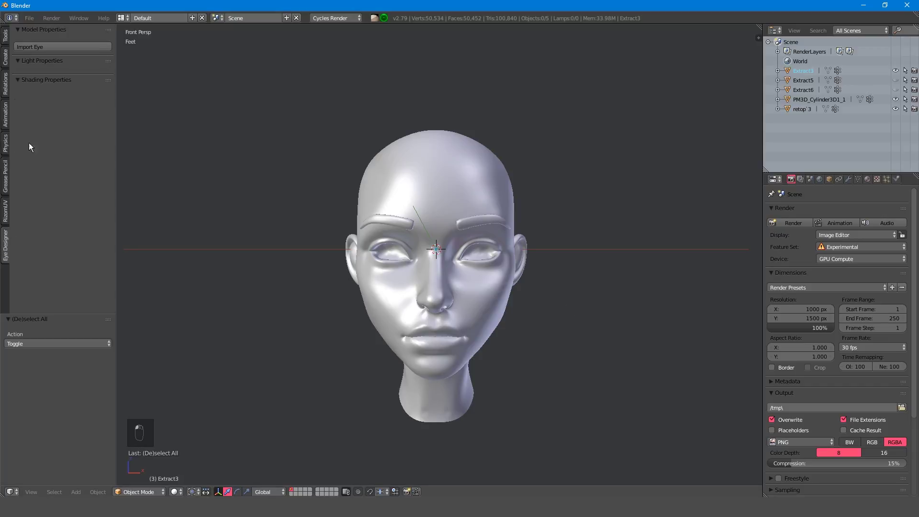
click(60, 47)
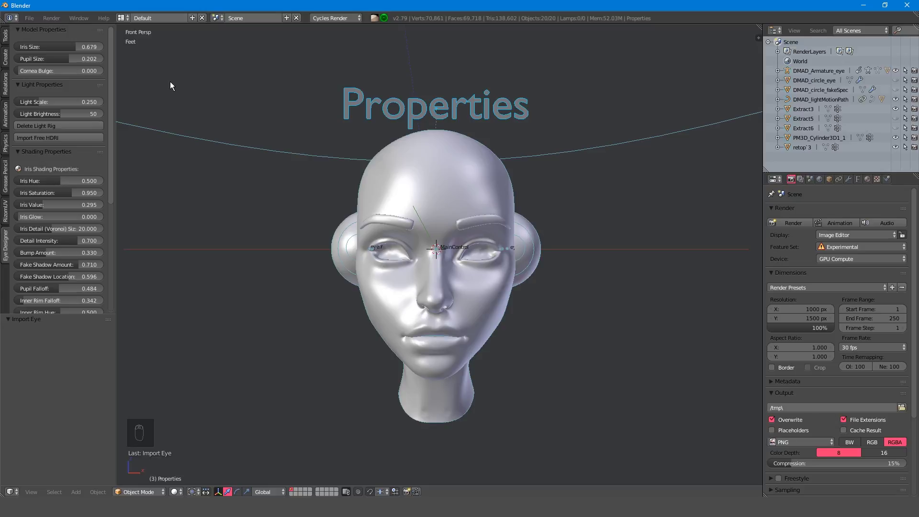
middle_drag(475, 317, 435, 332)
key(z)
scroll(424, 287, up, 8)
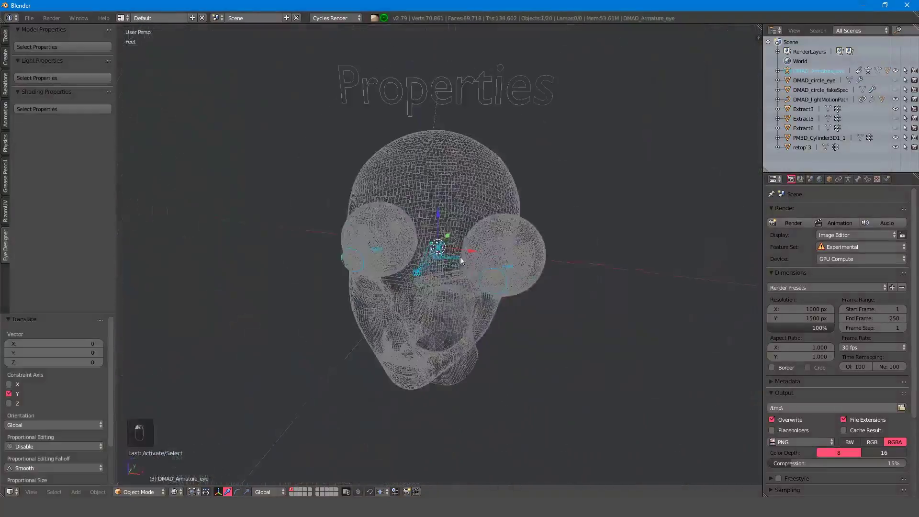
From the right side view, move the eye armature about -3.51 ft along Y, in front of the face.
middle_drag(461, 257, 373, 276)
key(KP_3)
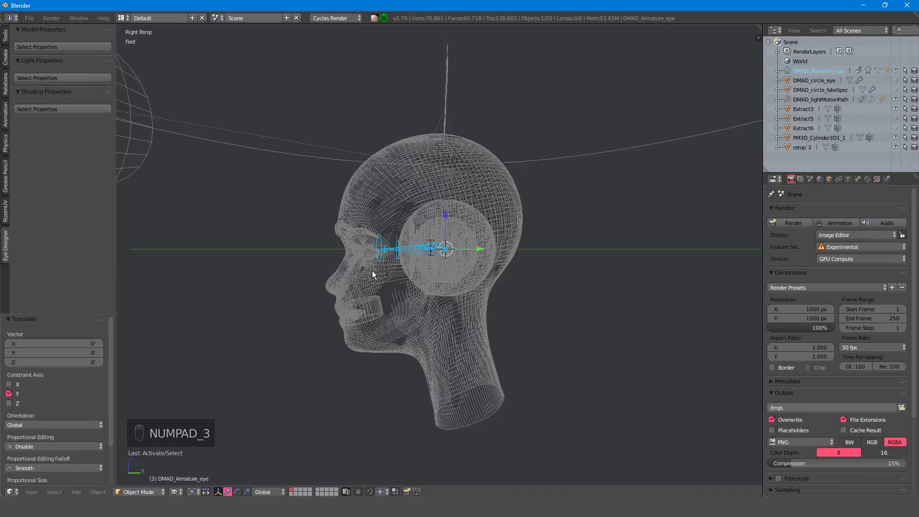
key(g)
key(y)
click(230, 270)
middle_drag(306, 276, 338, 282)
Scale the eye armature down to about 0.386 in front view to match the head's eye size.
key(KP_1)
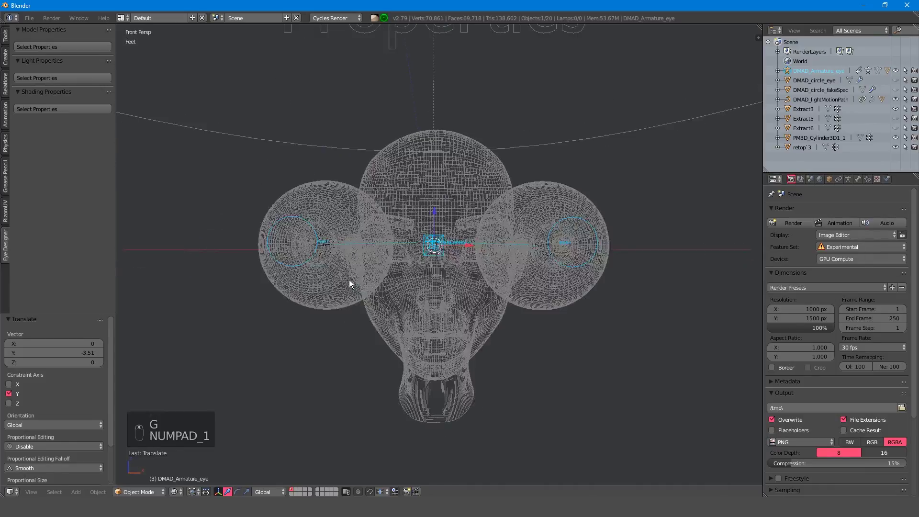
key(z)
key(s)
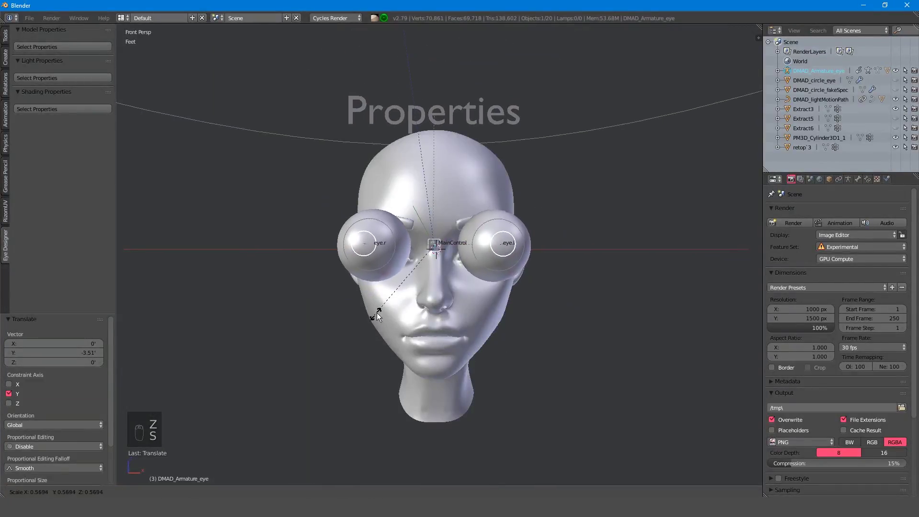
click(404, 304)
key(z)
In orthographic side view, move the eye armature back about 1.38 ft along Y towards the eye sockets.
middle_drag(426, 305, 393, 307)
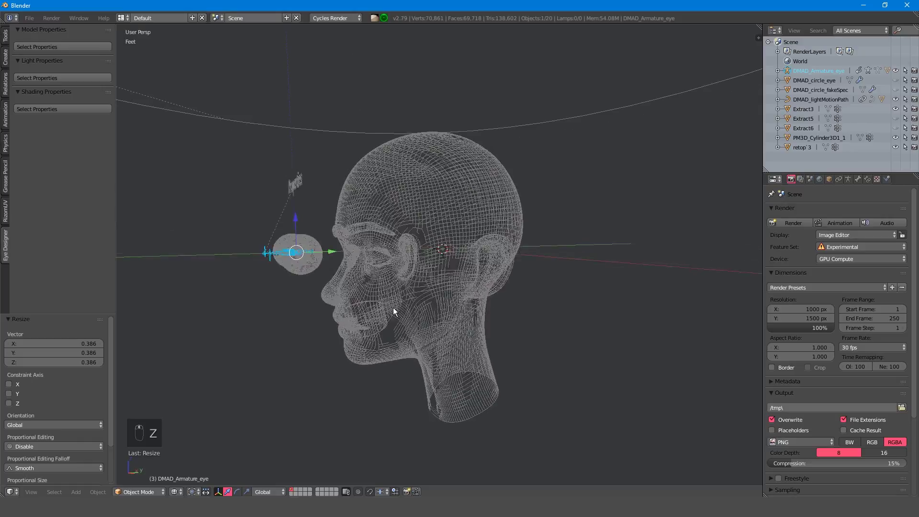
key(KP_3)
key(KP_5)
key(g)
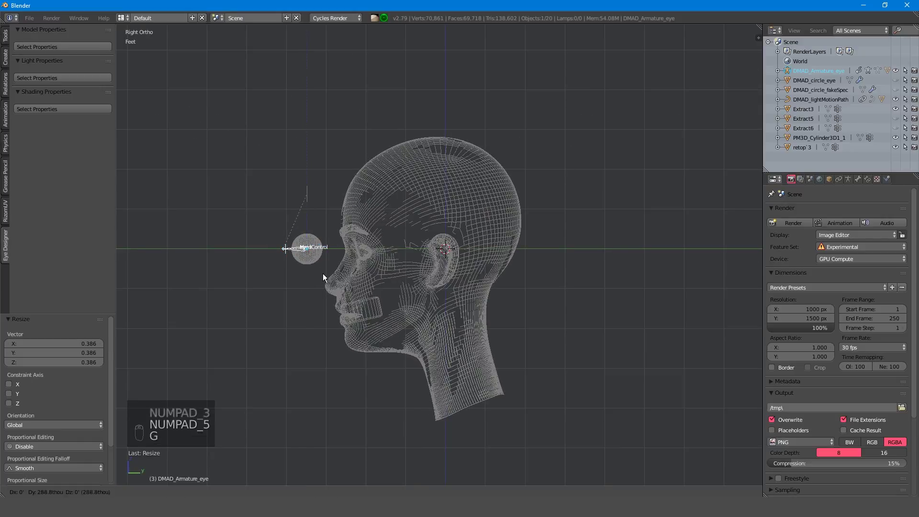
click(375, 289)
middle_drag(375, 290, 521, 306)
scroll(454, 278, down, 2)
scroll(455, 277, up, 5)
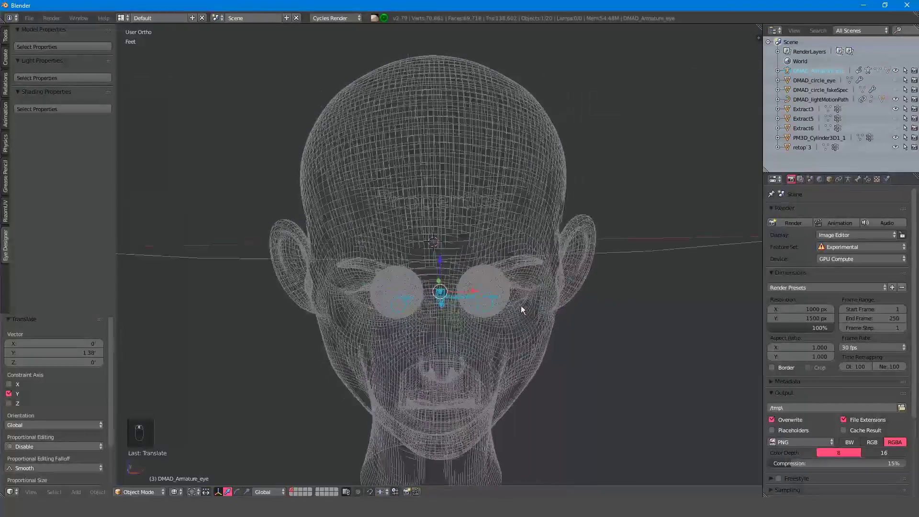
Move the Properties text object away from the face to the upper side of the head.
right_click(485, 203)
key(g)
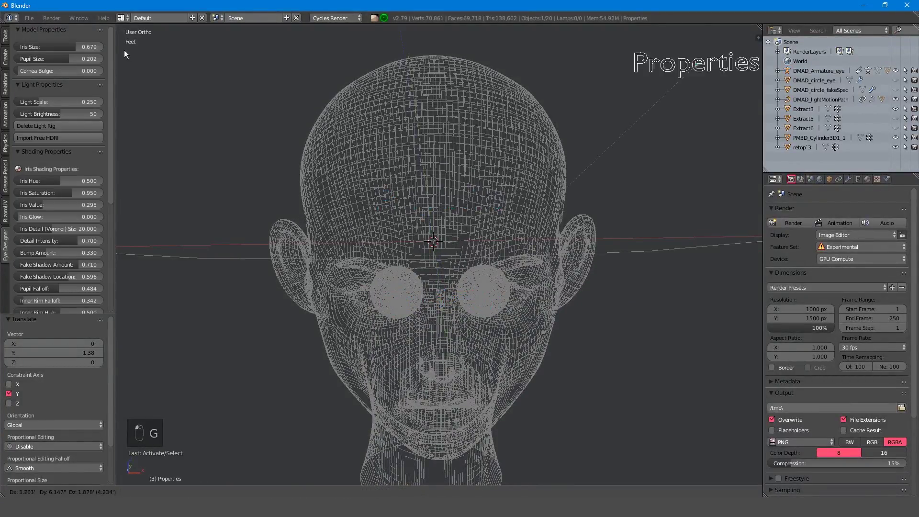
click(726, 79)
middle_drag(598, 240, 573, 238)
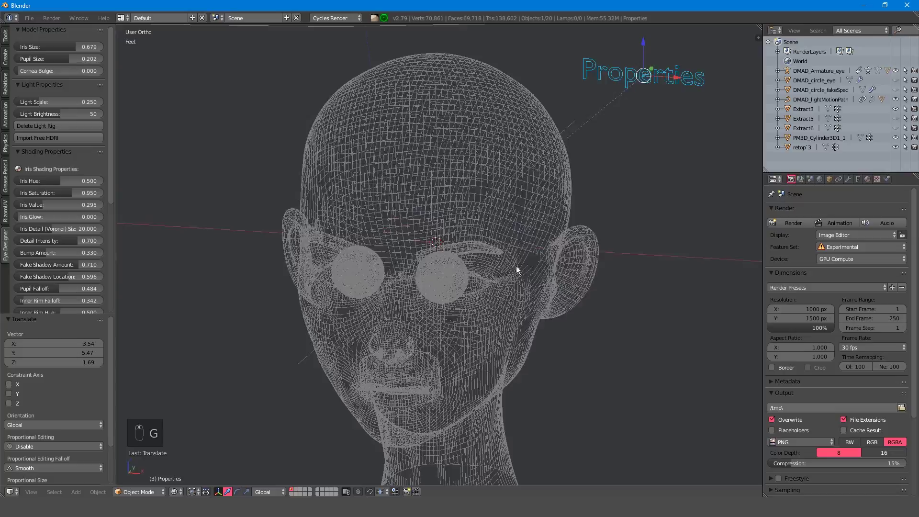
mouse_move(518, 271)
middle_down()
mouse_move(431, 286)
mouse_move(329, 263)
middle_up()
In solid shading, pose the eye armature by moving the eye.l bone about 2.71 in X, 3.03 in Y and -0.81 in Z into its socket.
key(z)
scroll(285, 262, up, 3)
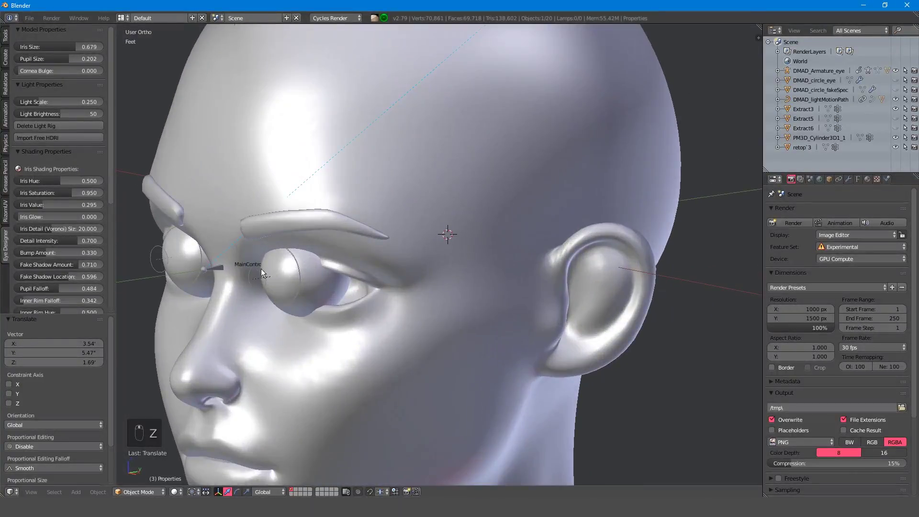
right_click(263, 273)
key(alt+4)
middle_drag(263, 271, 320, 283)
key(g)
click(307, 291)
In side view, nudge the eye.l bone about -67 thou along Y and 336 thou along Z to fit the eyelids.
key(KP_3)
scroll(406, 259, up, 3)
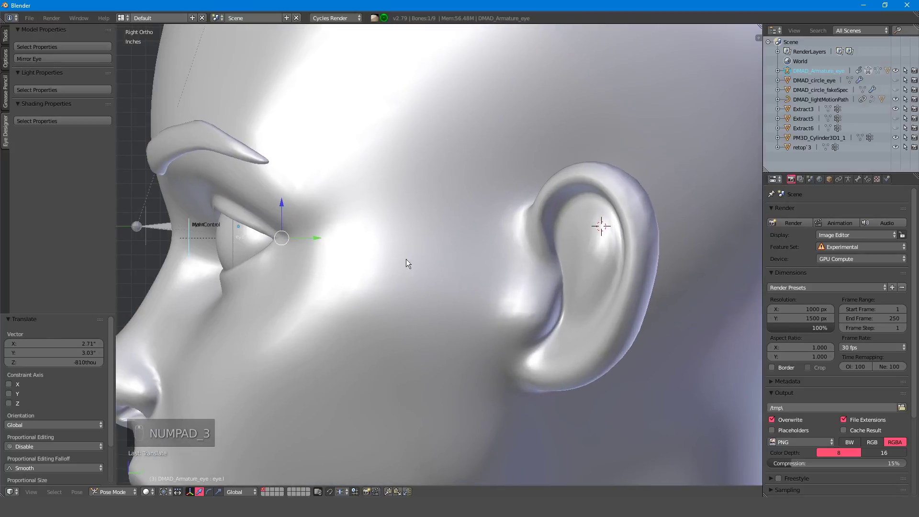
key(g)
click(252, 239)
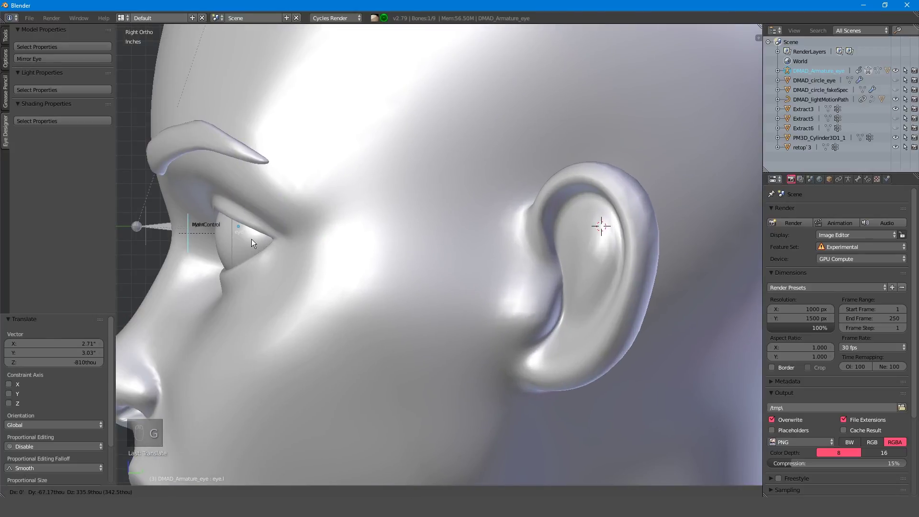
middle_drag(251, 239, 342, 246)
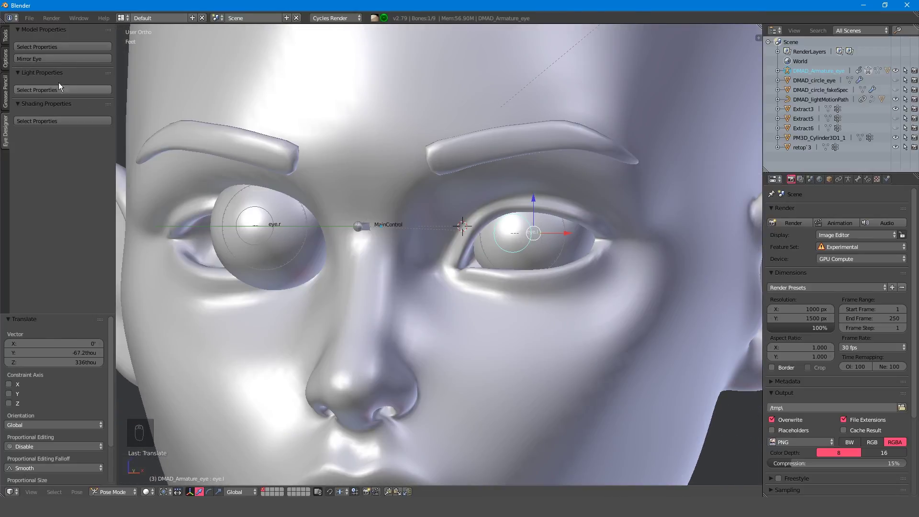
Mirror the fitted left eye to the other eye and check both from the front.
click(59, 62)
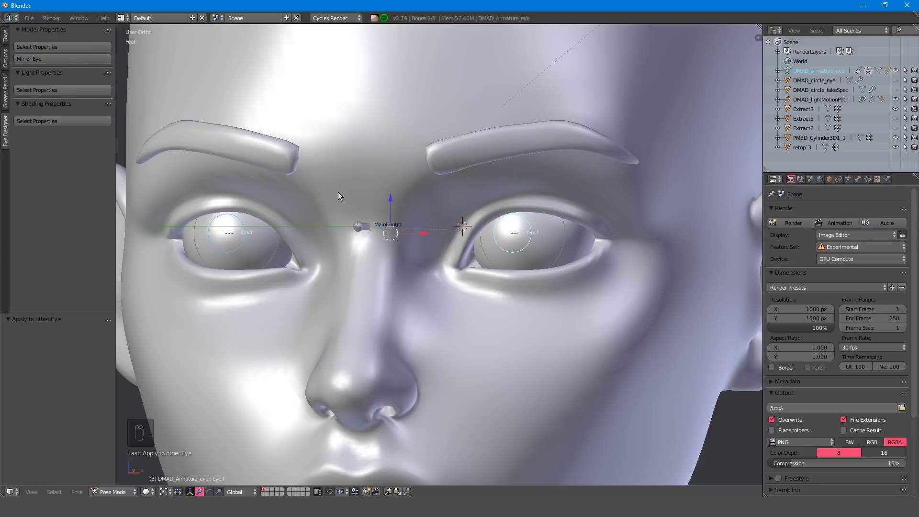
key(KP_1)
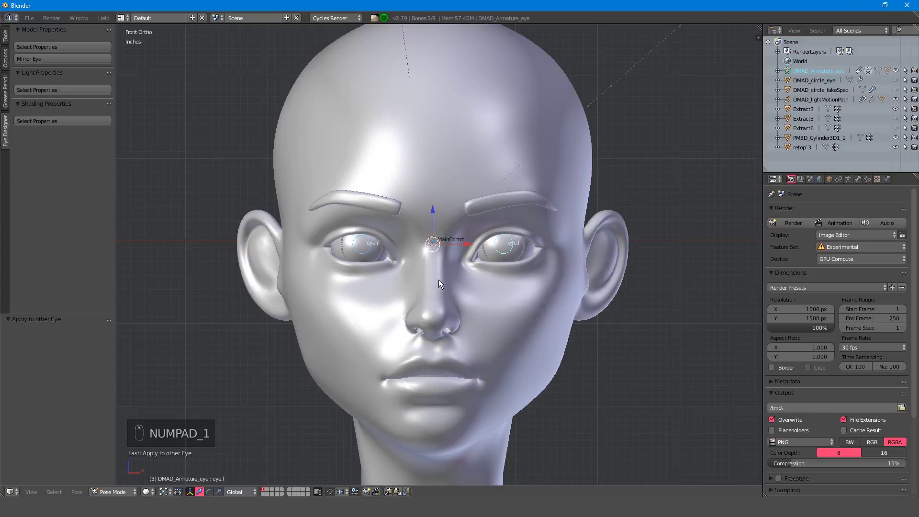
shift+middle_drag(620, 307, 604, 279)
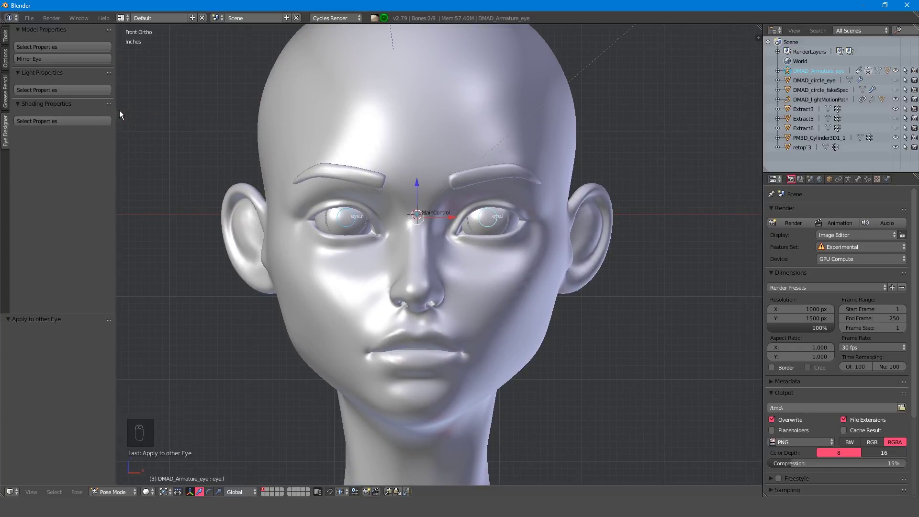
Select the eye properties and, in rendered shading, set Iris Size to 0.522 and Pupil Size to 0.013.
click(88, 46)
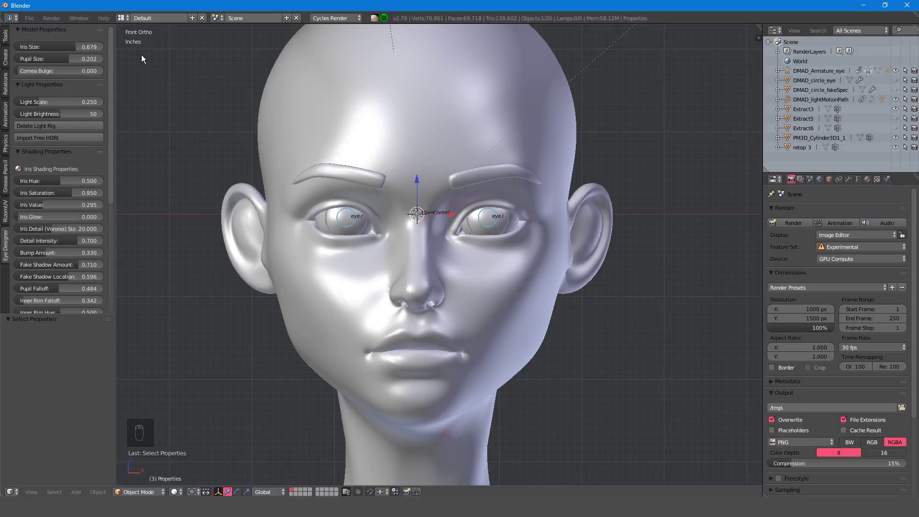
key(shift+z)
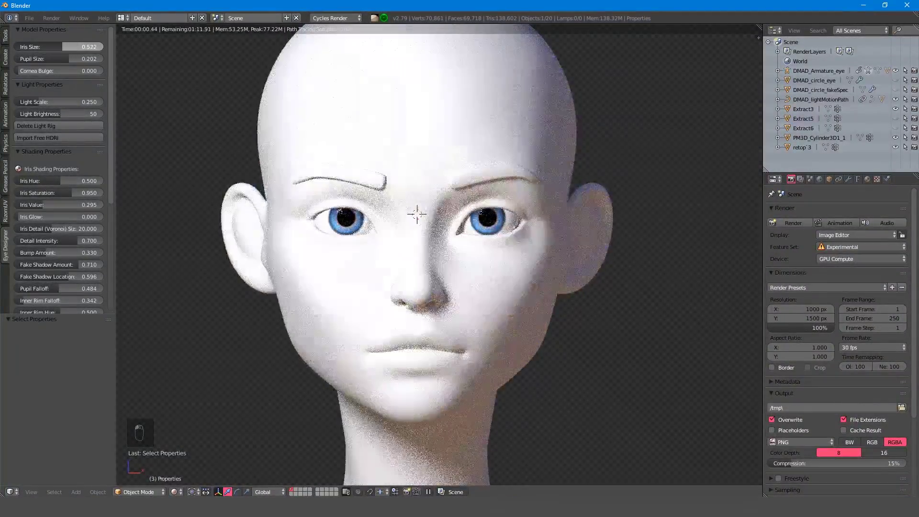
drag(73, 47, 55, 59)
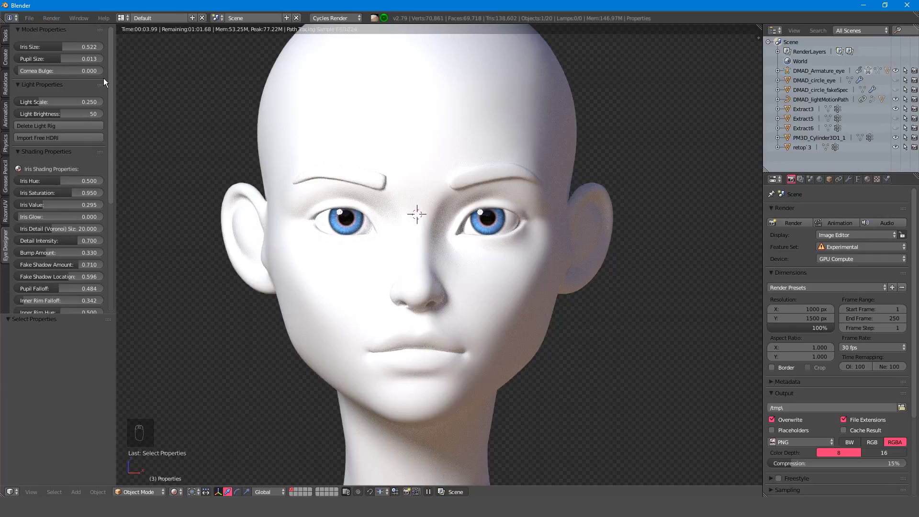
In solid side view, set Cornea Bulge to 1.000, and adjust Iris Size to 0.478 and Pupil Size to 0.135.
key(shift+z)
key(KP_3)
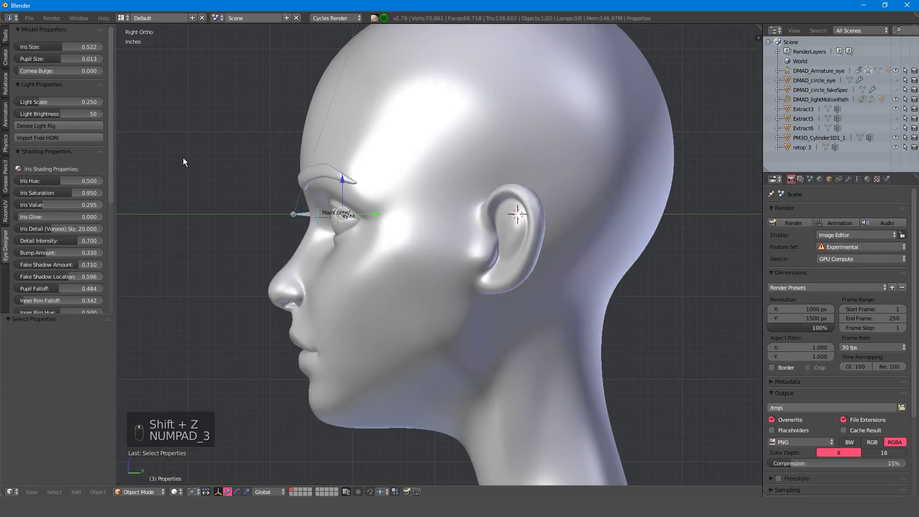
scroll(296, 243, up, 4)
shift+middle_drag(325, 242, 463, 293)
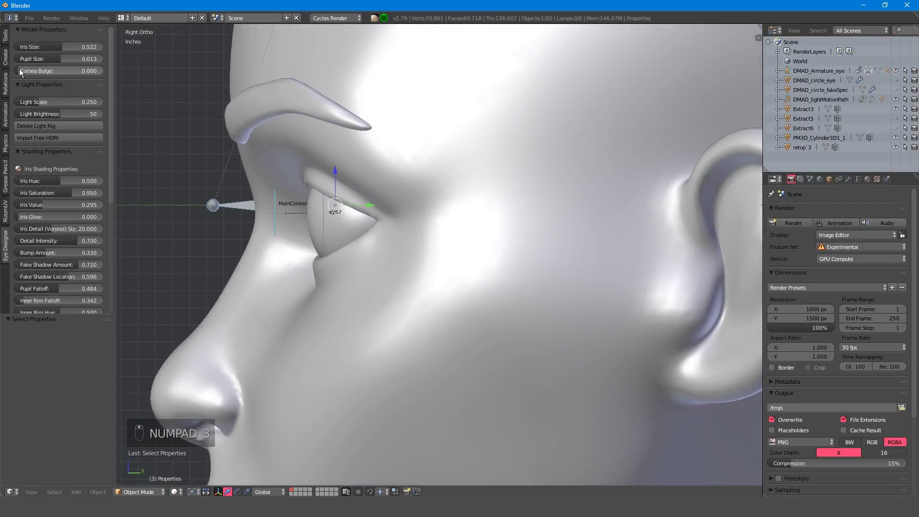
drag(20, 72, 102, 72)
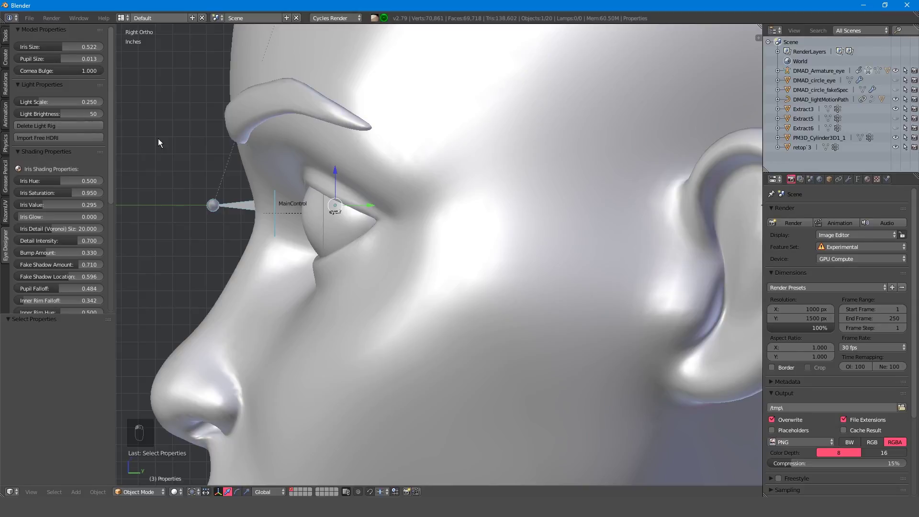
scroll(202, 140, down, 1)
shift+middle_drag(181, 139, 194, 143)
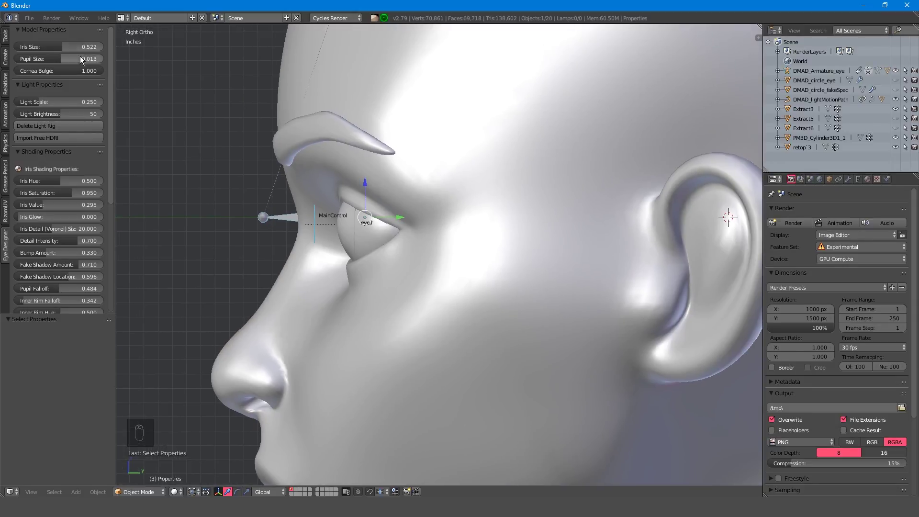
drag(80, 47, 50, 46)
key(ctrl+z)
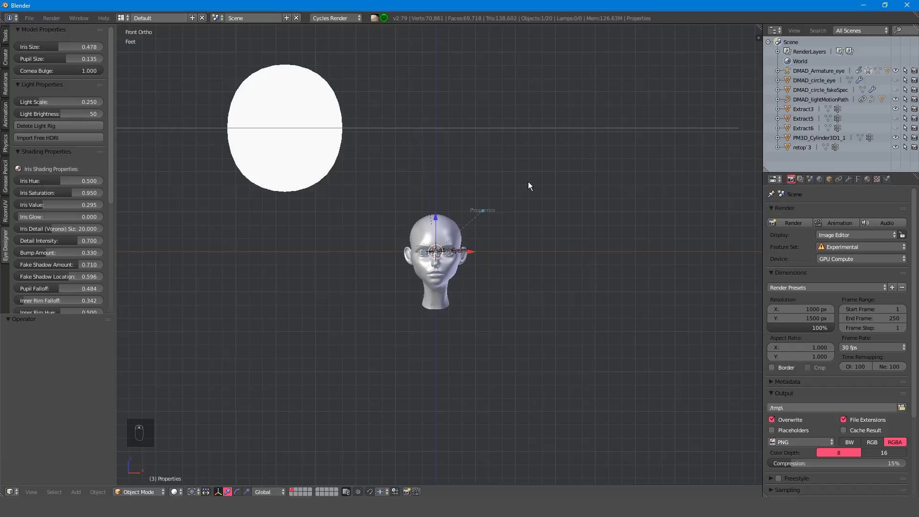
Set Light Scale to 0.278 and Light Brightness to 52, and step through the frames to move the light around the head.
drag(39, 102, 63, 114)
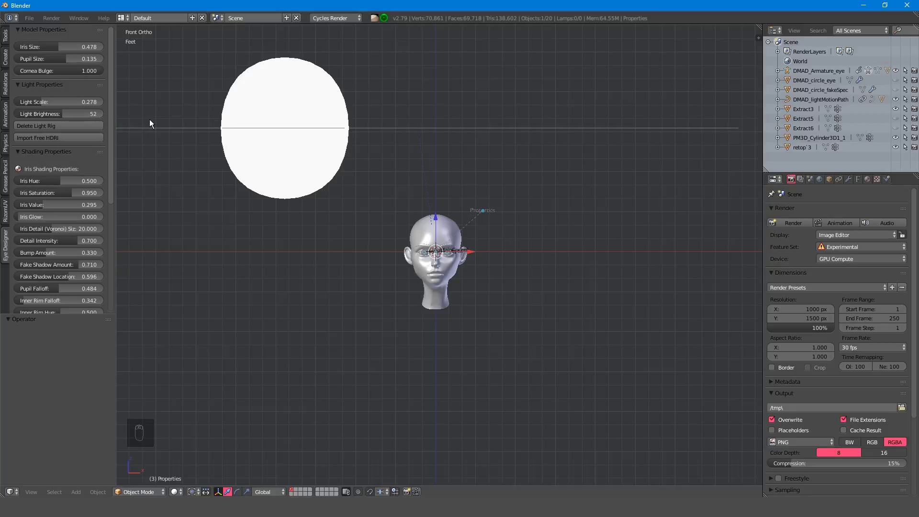
alt+scroll(276, 169, down, 9)
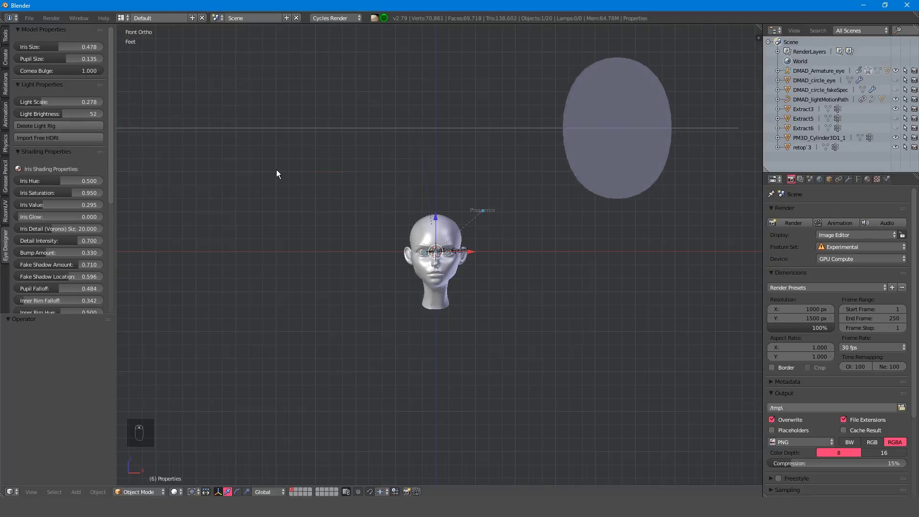
alt+scroll(277, 170, up, 2)
alt+scroll(275, 170, down, 4)
alt+scroll(275, 164, up, 4)
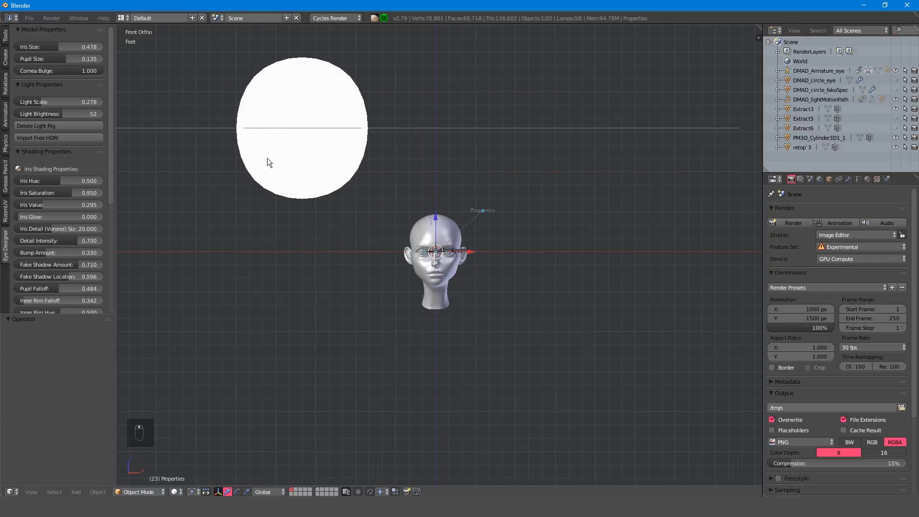
Delete the light rig and, in rendered shading, import the free HDRI to light the head.
click(82, 126)
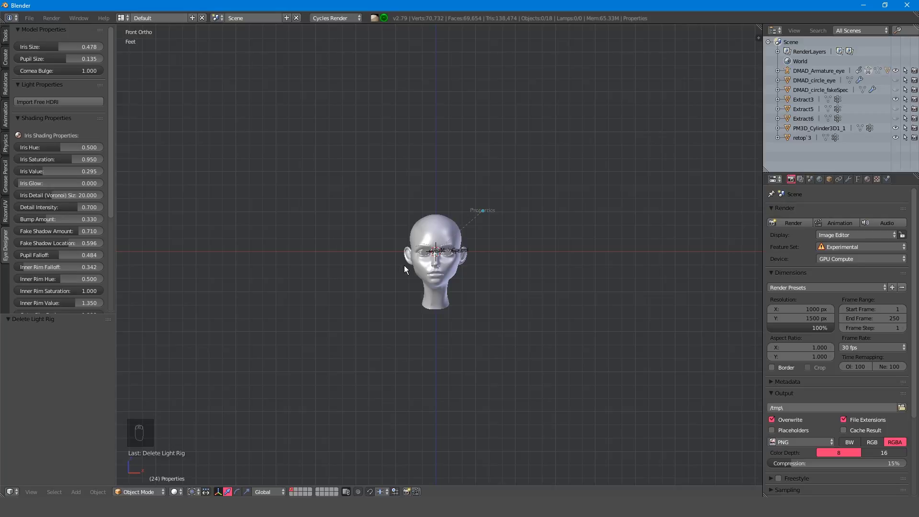
scroll(401, 275, up, 5)
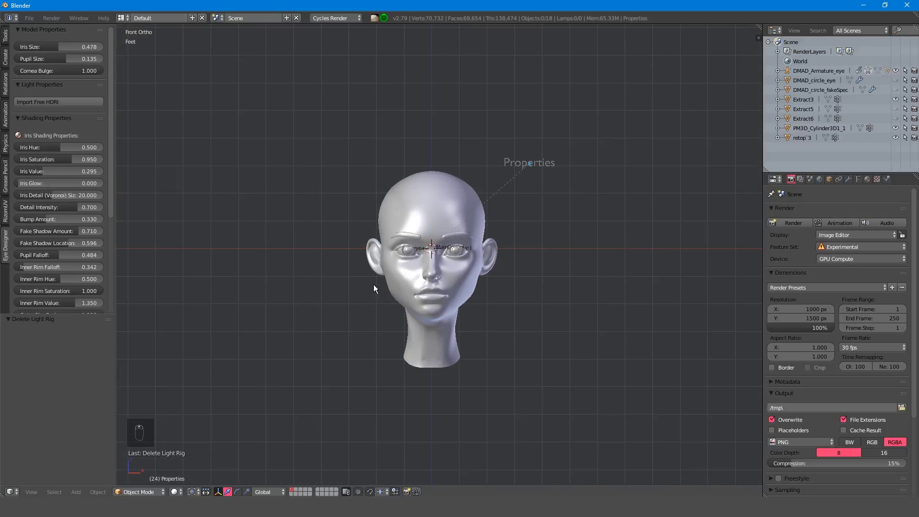
key(shift+z)
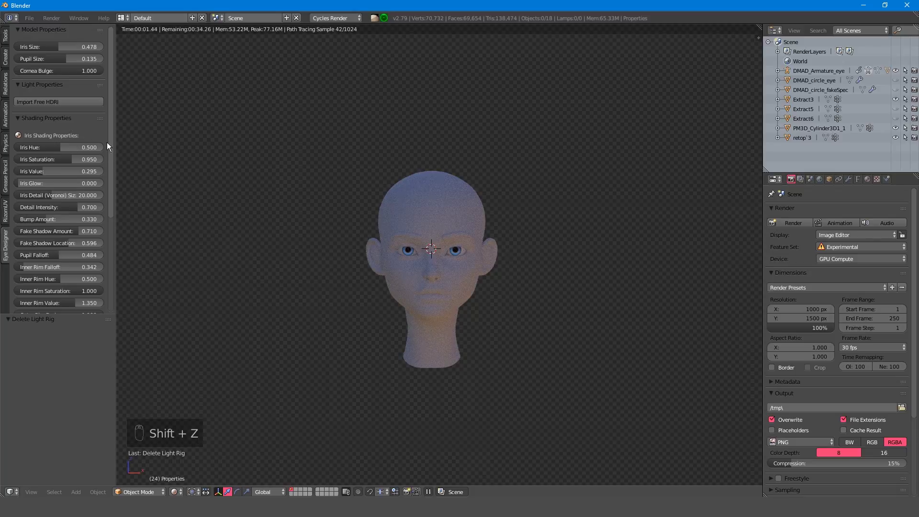
click(73, 98)
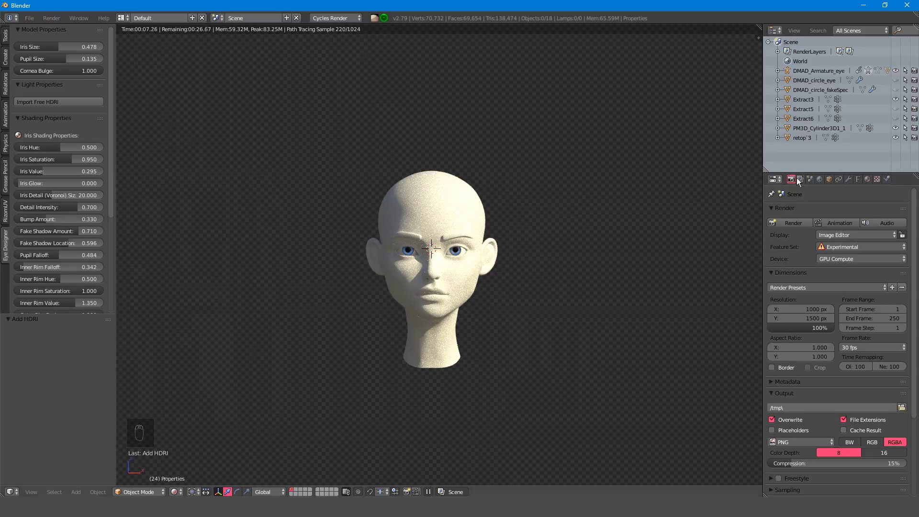
Select the world's Environment Texture.001 and browse to the luxo-jr HDR folder for a replacement image.
click(876, 179)
click(855, 213)
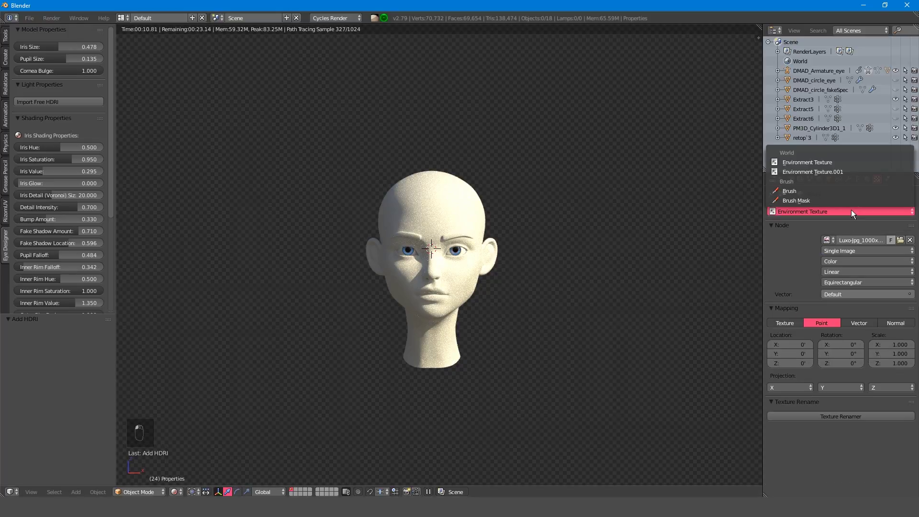
click(831, 168)
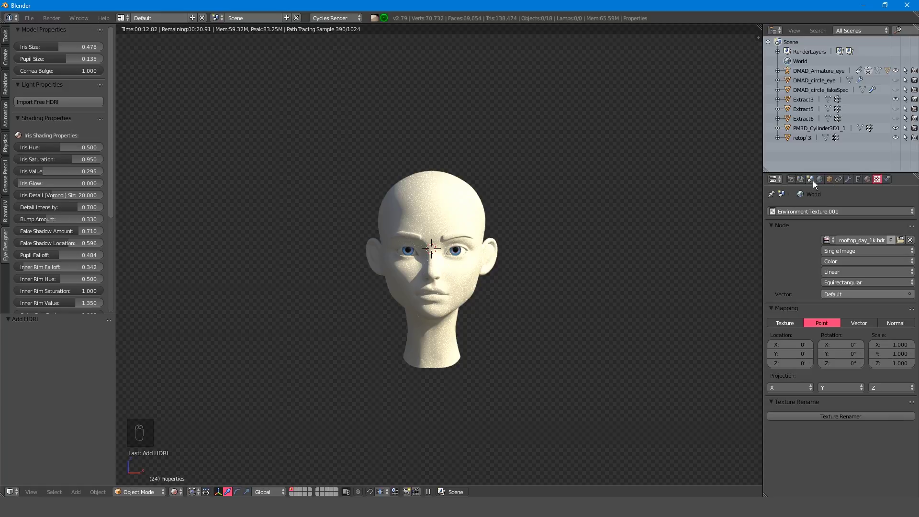
click(900, 239)
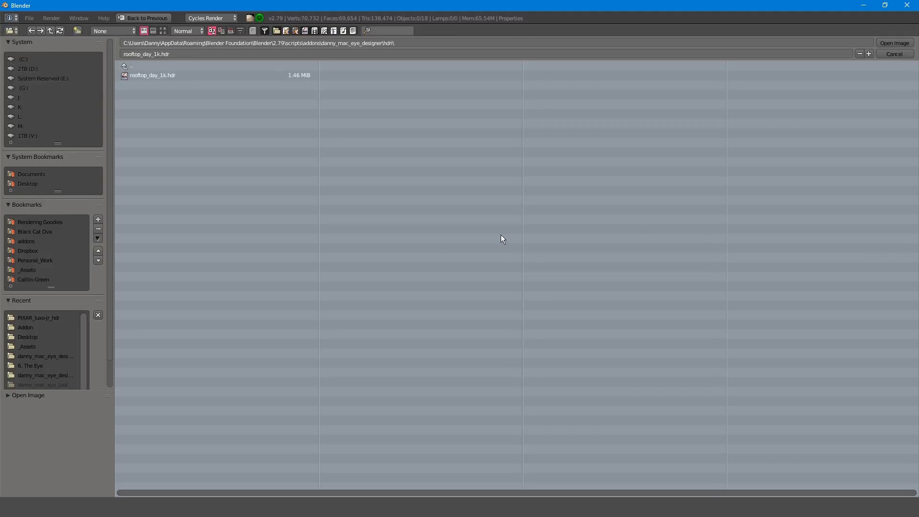
click(45, 317)
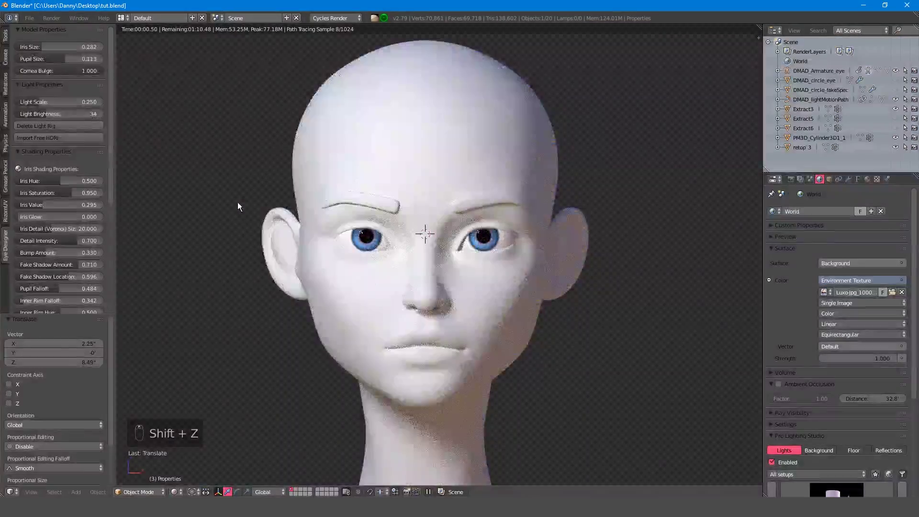
Recolour the irises brown with Iris Hue 0.941, Iris Saturation 0.883, Iris Value 0.100 and Iris Glow 0.000.
scroll(112, 194, down, 5)
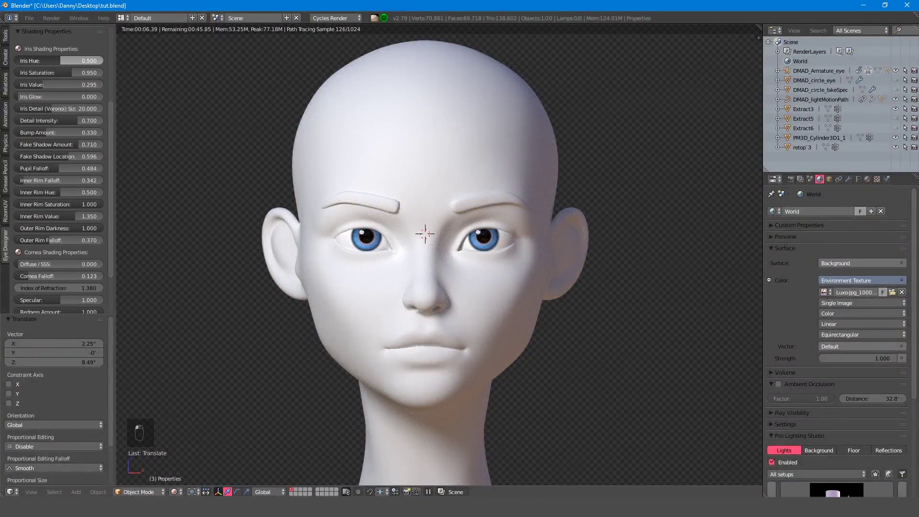
drag(59, 61, 26, 85)
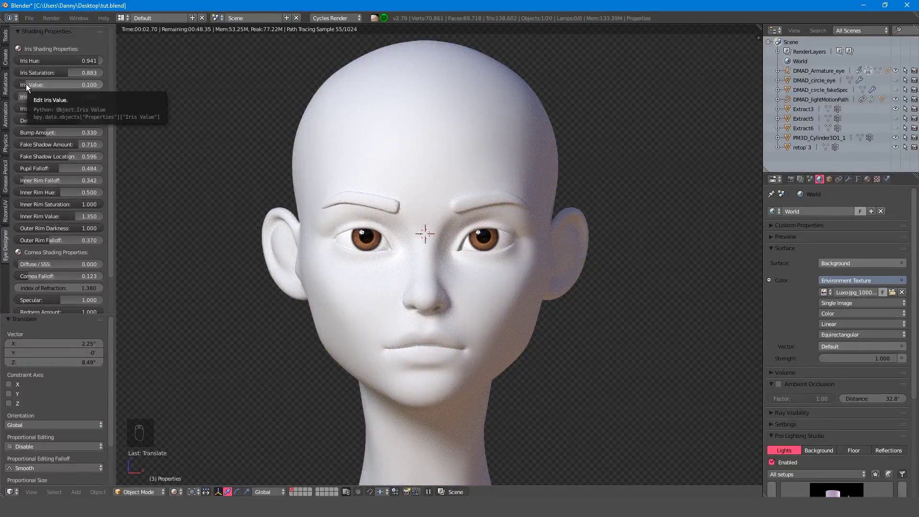
mouse_move(29, 96)
mouse_down()
mouse_move(103, 97)
mouse_move(23, 96)
mouse_up()
drag(23, 96, 19, 96)
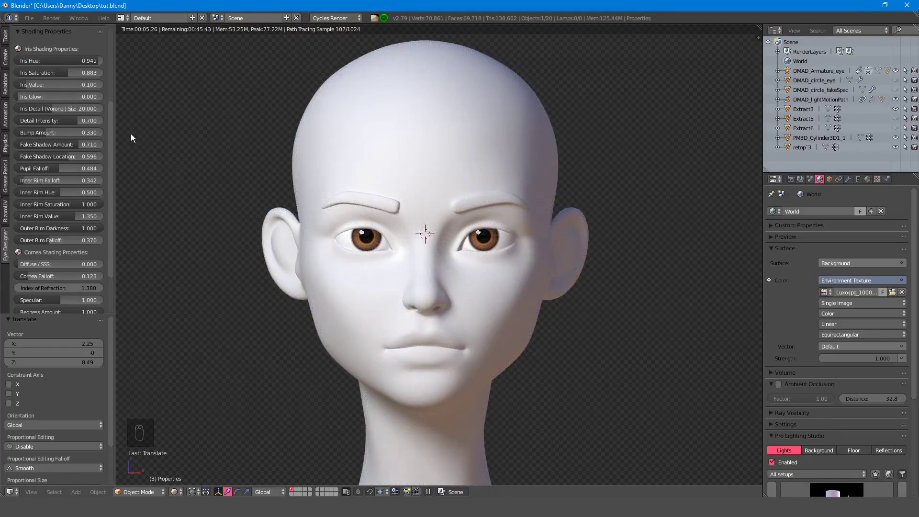
Set a render border tightly around the iris of one eye in a close-up view.
scroll(439, 260, up, 9)
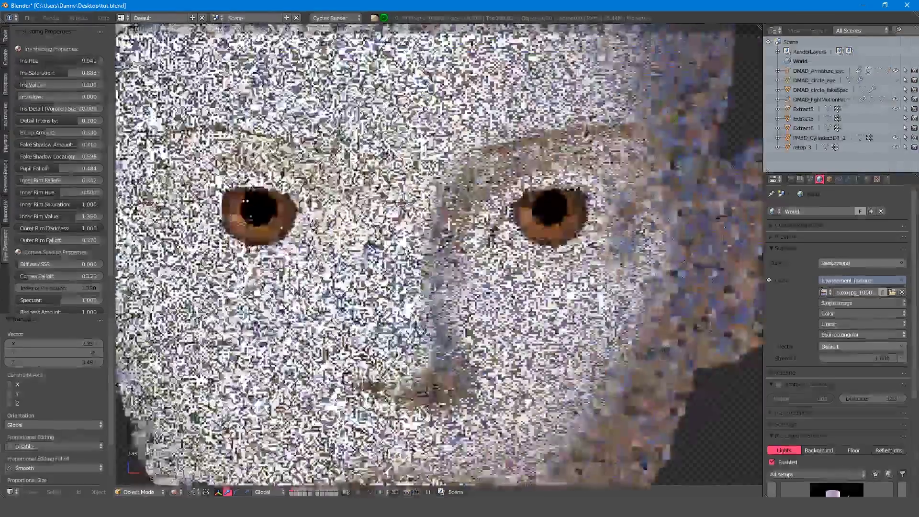
key(ctrl+b)
drag(438, 159, 578, 297)
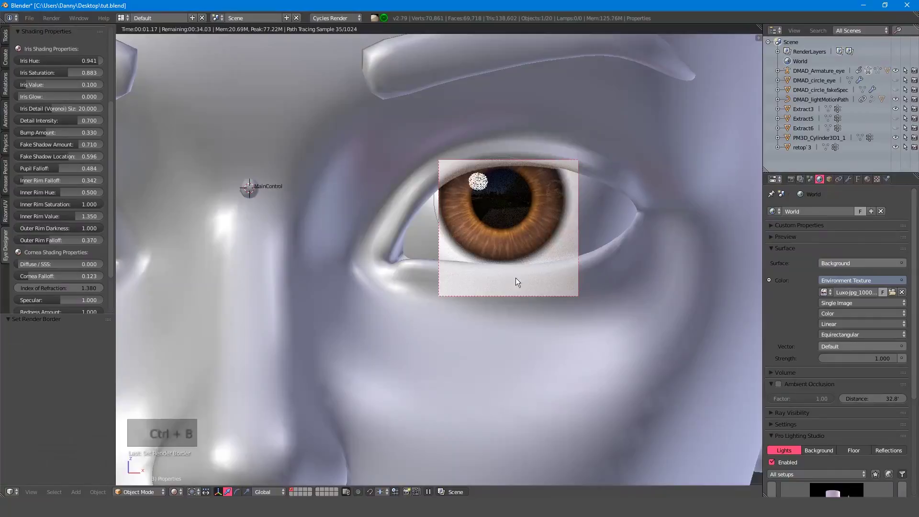
shift+middle_drag(514, 257, 519, 270)
Set Iris Detail (Voronoi) Size to 23.073, Detail Intensity to 0.827 and Bump Amount to 0.922.
key(ctrl+z)
drag(59, 108, 105, 123)
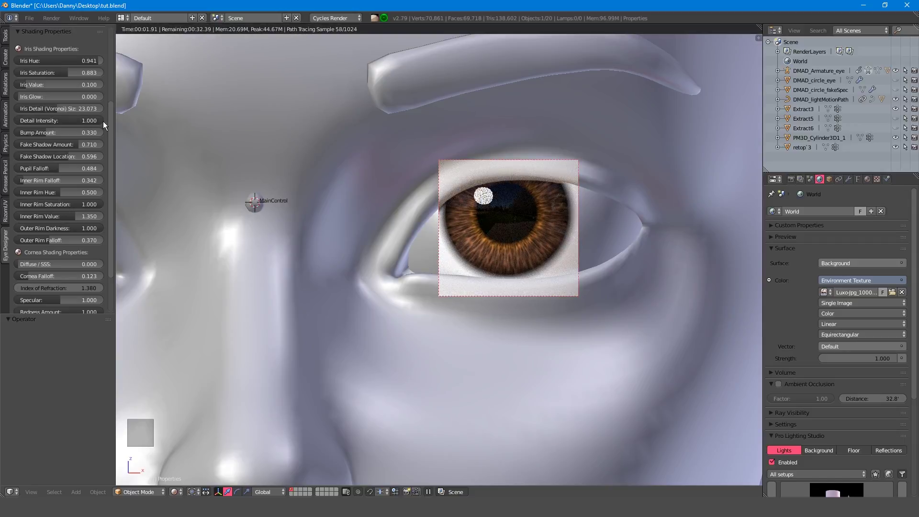
mouse_move(103, 125)
mouse_down()
mouse_move(76, 133)
mouse_move(97, 133)
mouse_up()
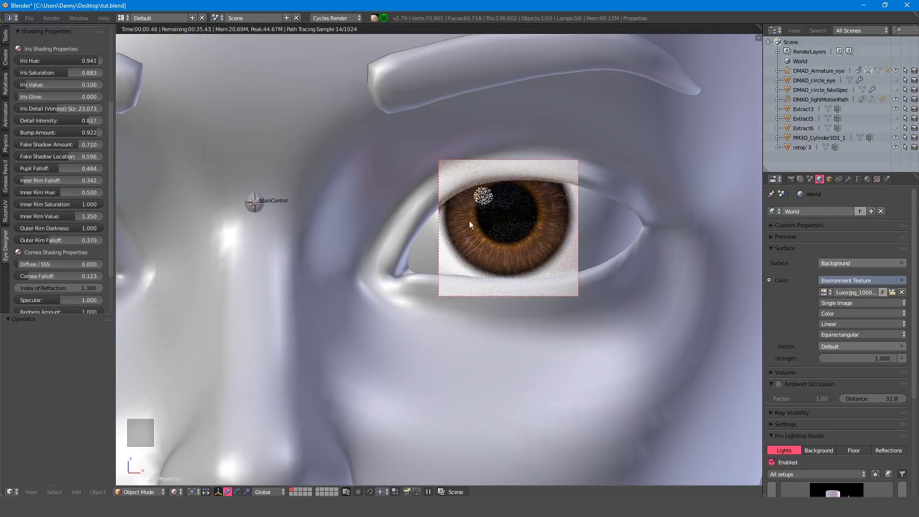
Reselect the eye properties and set Bump Amount to 0.447, Fake Shadow Amount to 0.933, Fake Shadow Location to 0.523 and Pupil Falloff to 0.630.
middle_drag(469, 220, 536, 246)
right_click(536, 247)
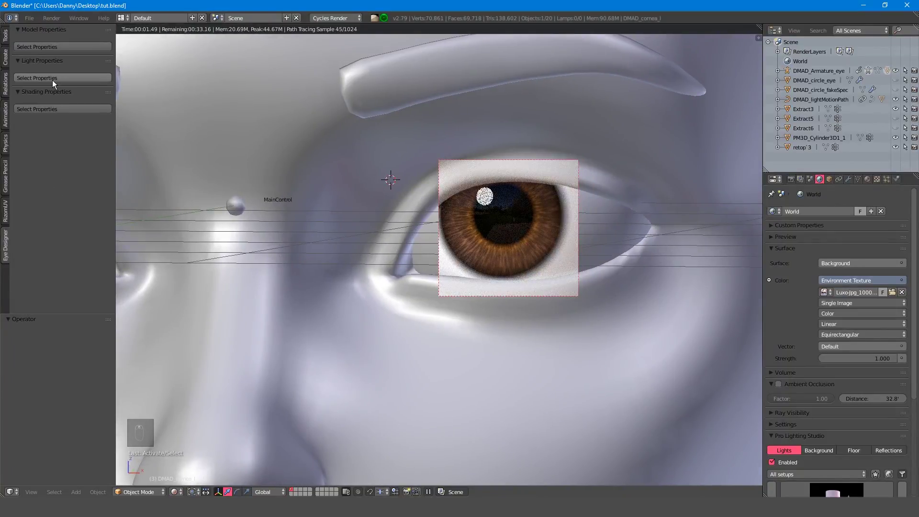
click(53, 80)
scroll(58, 159, down, 7)
mouse_move(74, 119)
mouse_down()
mouse_move(57, 119)
mouse_move(105, 146)
mouse_move(64, 146)
mouse_move(94, 132)
mouse_up()
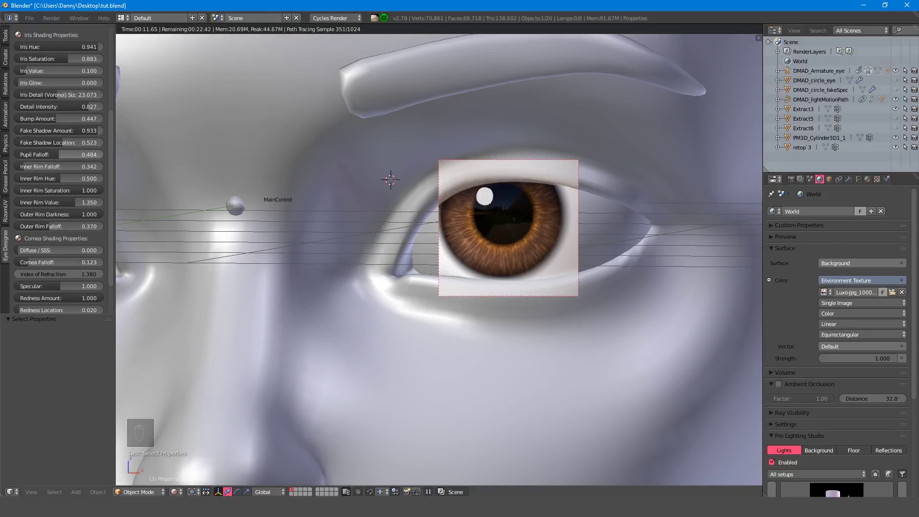
drag(58, 154, 71, 154)
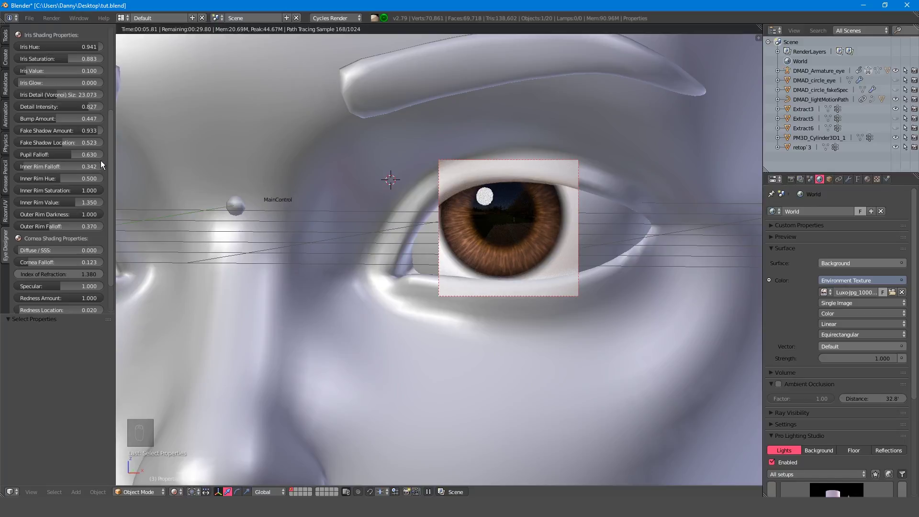
Set Inner Rim Falloff to 0.287, Hue to 0.684, Saturation to 0.821 and Value to 0.000, and Outer Rim Falloff to 0.291.
mouse_move(22, 165)
mouse_down()
mouse_move(72, 166)
mouse_move(23, 166)
mouse_move(72, 178)
mouse_move(36, 190)
mouse_move(46, 190)
mouse_move(22, 166)
mouse_up()
drag(83, 198, 18, 202)
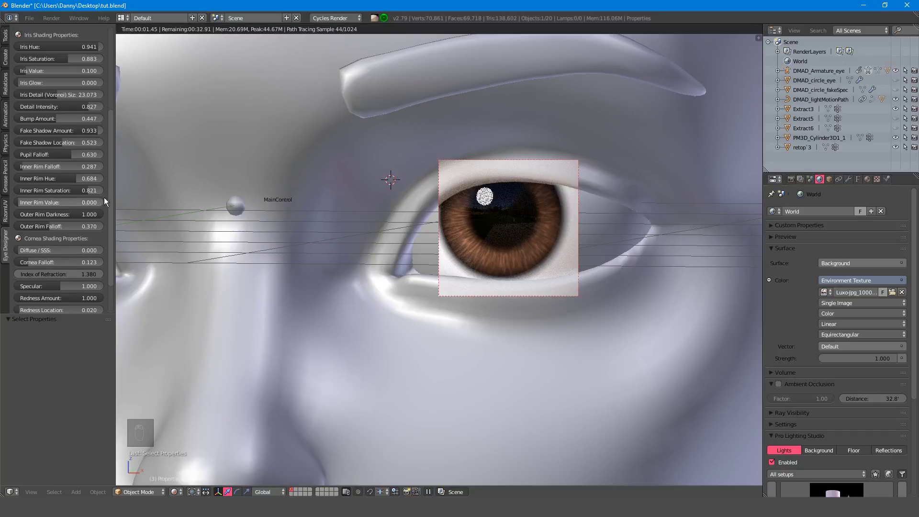
scroll(481, 225, down, 3)
middle_drag(481, 225, 452, 226)
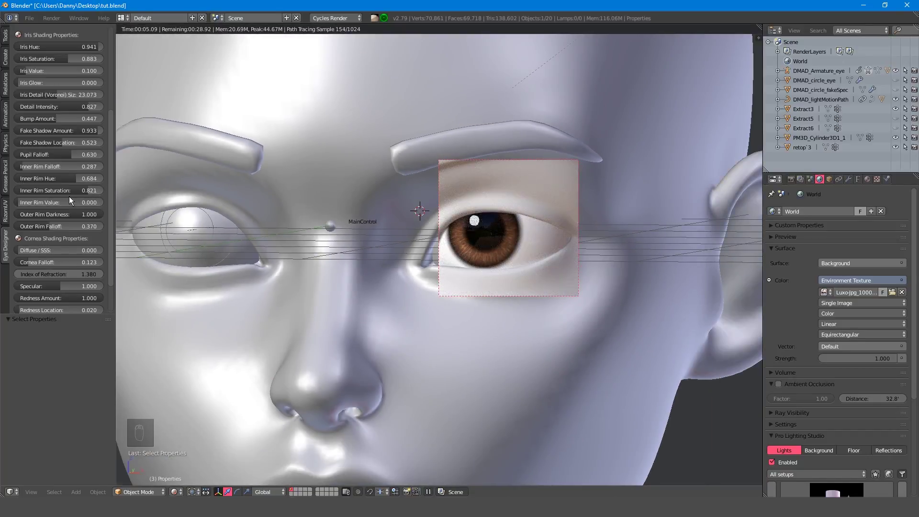
drag(94, 214, 75, 227)
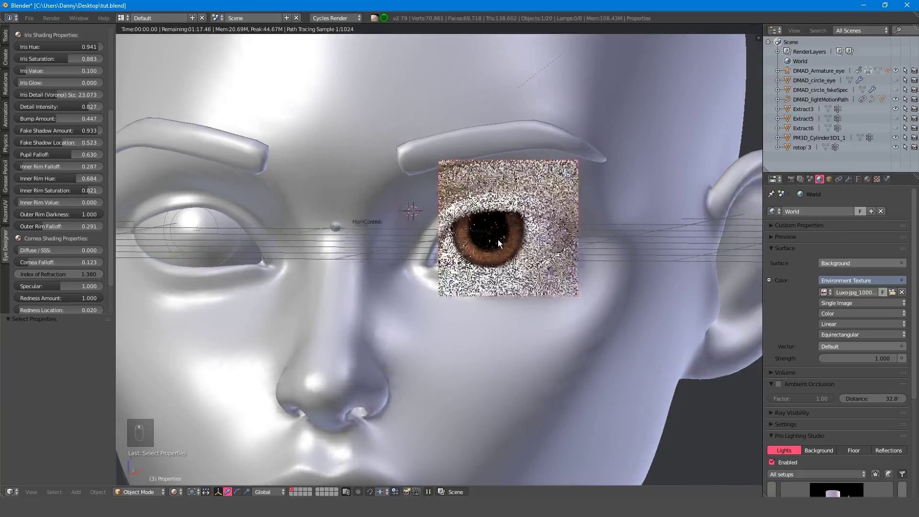
From the front, compare the cornea's Diffuse / SSS at 1.000 and 0.000, and set it to 0.436.
middle_drag(498, 240, 517, 228)
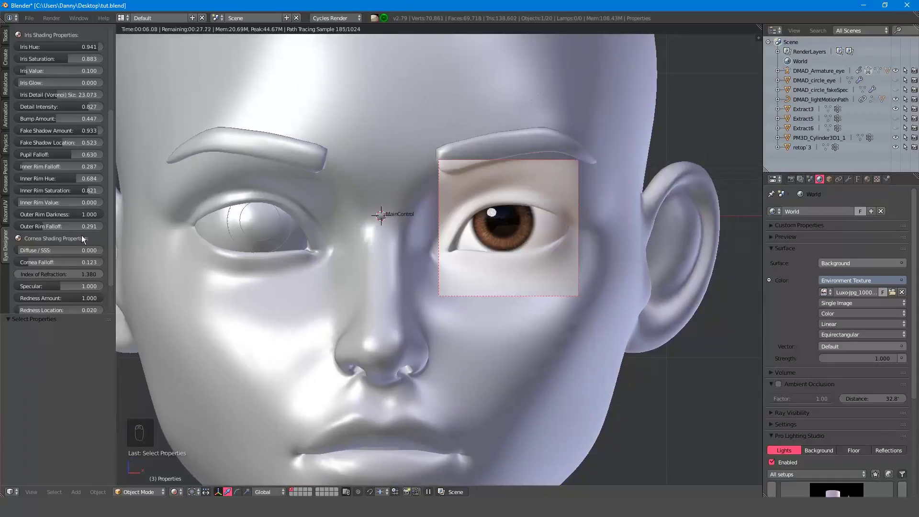
drag(31, 251, 103, 250)
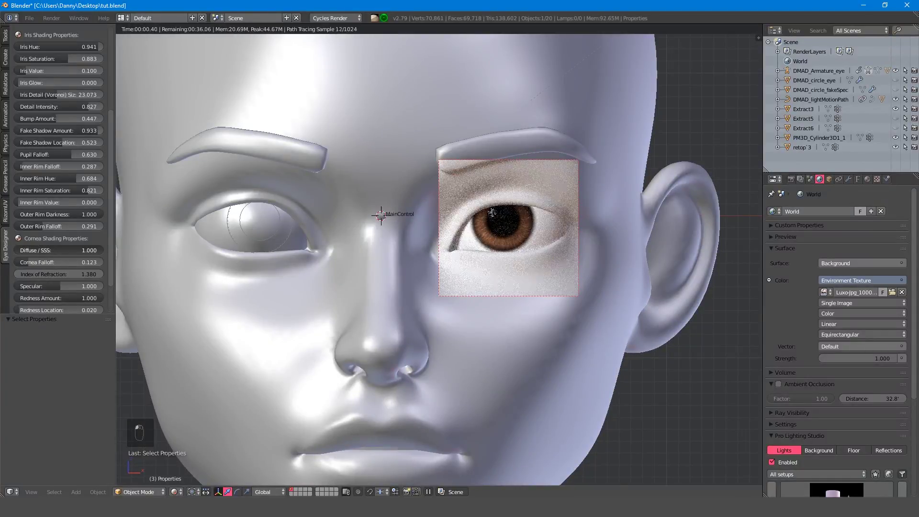
key(ctrl+z)
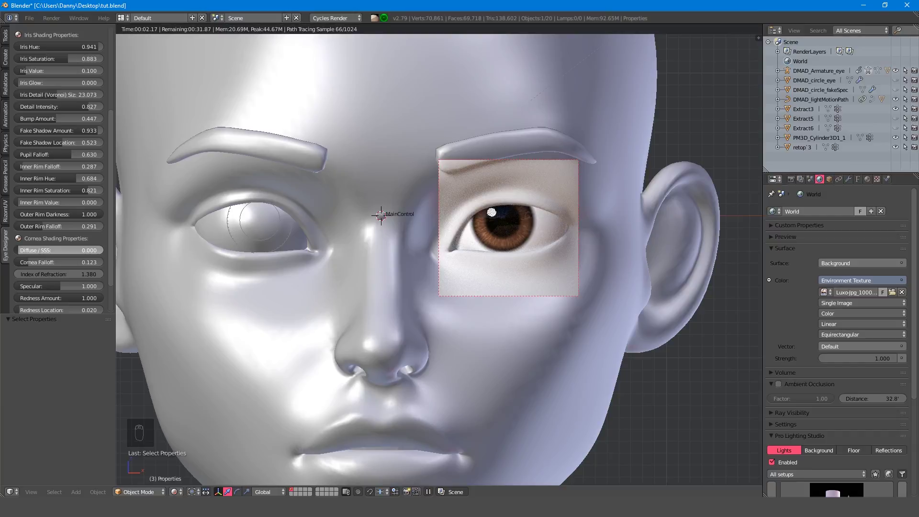
key(ctrl+shift+z)
drag(102, 250, 55, 250)
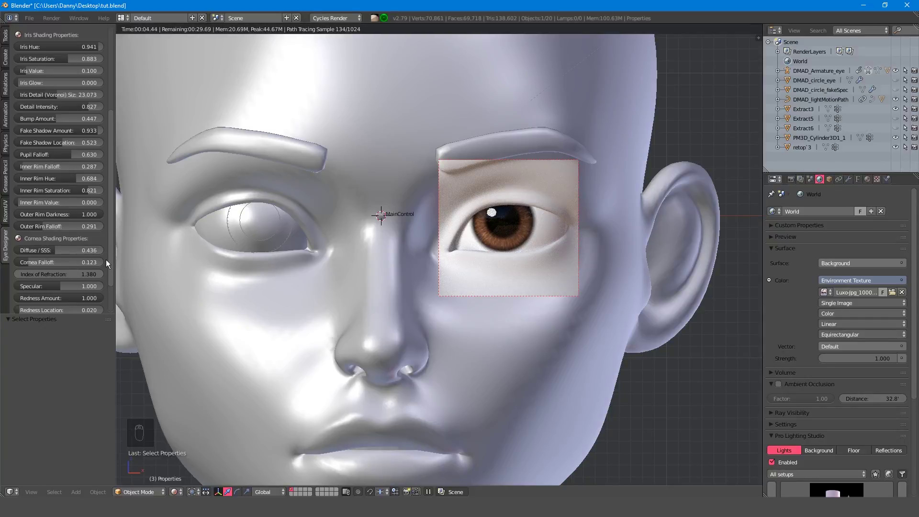
Set the cornea's Cornea Falloff to 0.000 and reduce the iris's Outer Rim Falloff to 0.112.
scroll(103, 259, down, 1)
mouse_move(30, 243)
mouse_down()
mouse_move(96, 243)
mouse_move(18, 242)
mouse_up()
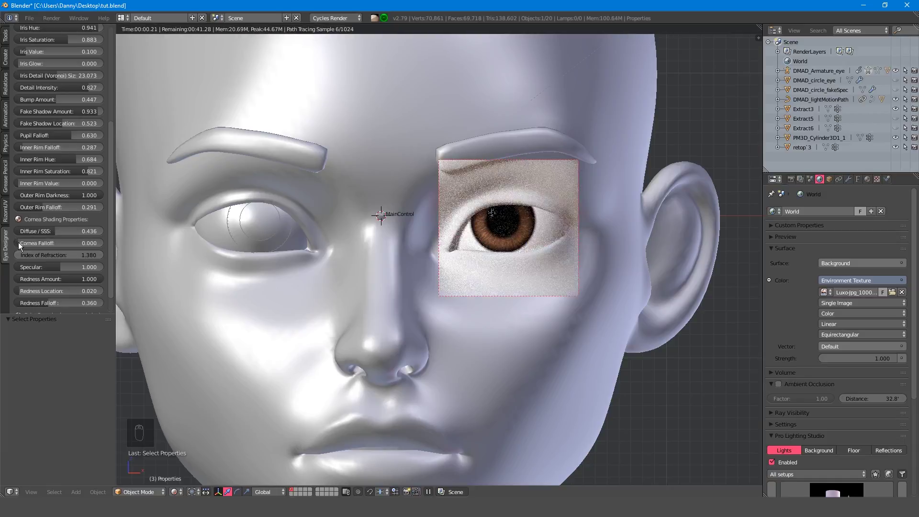
drag(45, 208, 29, 208)
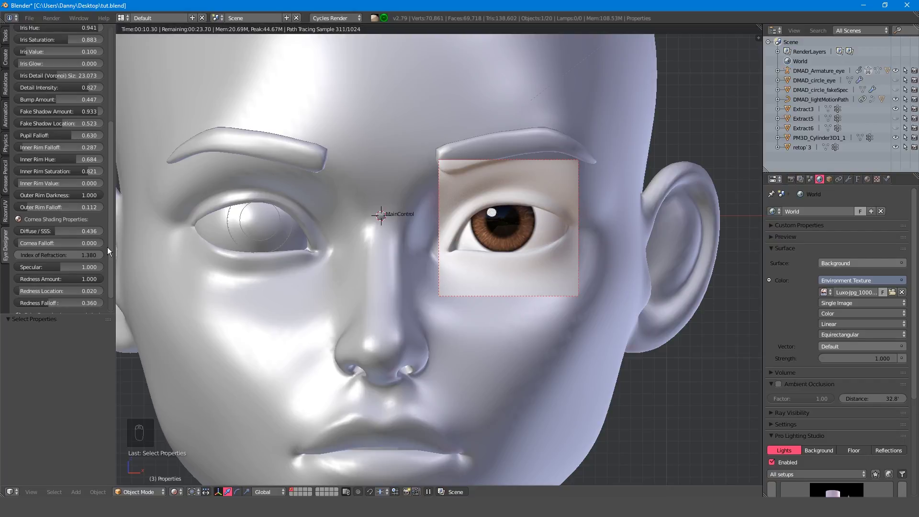
scroll(108, 247, down, 2)
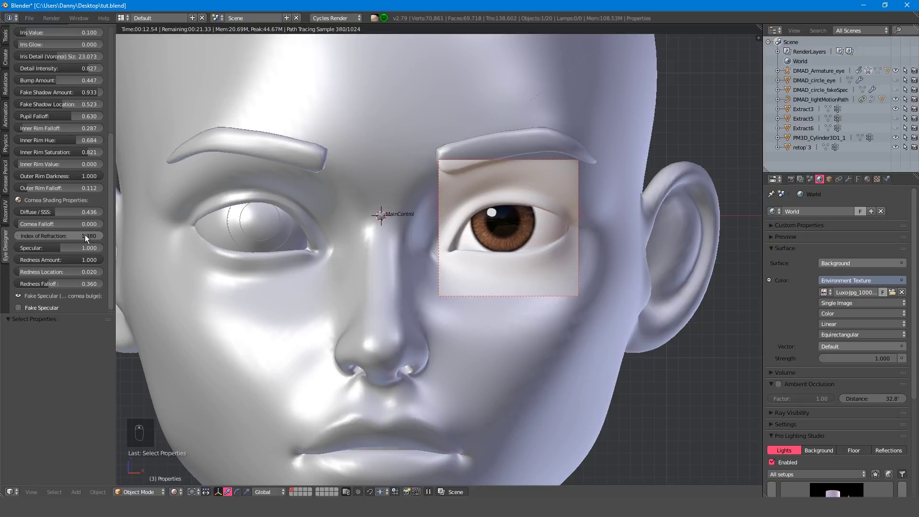
Try the cornea's Index of Refraction at 3.000 and its Specular at 2.000, undoing each change.
drag(85, 236, 131, 235)
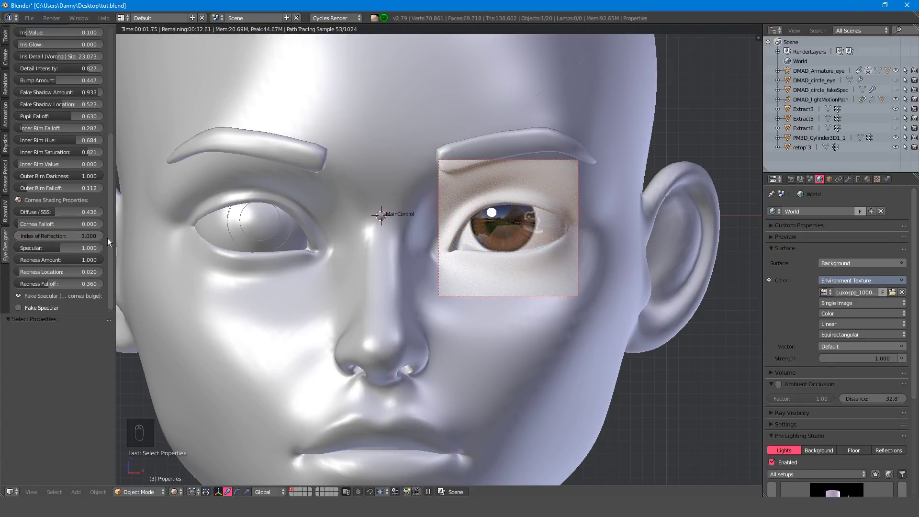
key(ctrl+z)
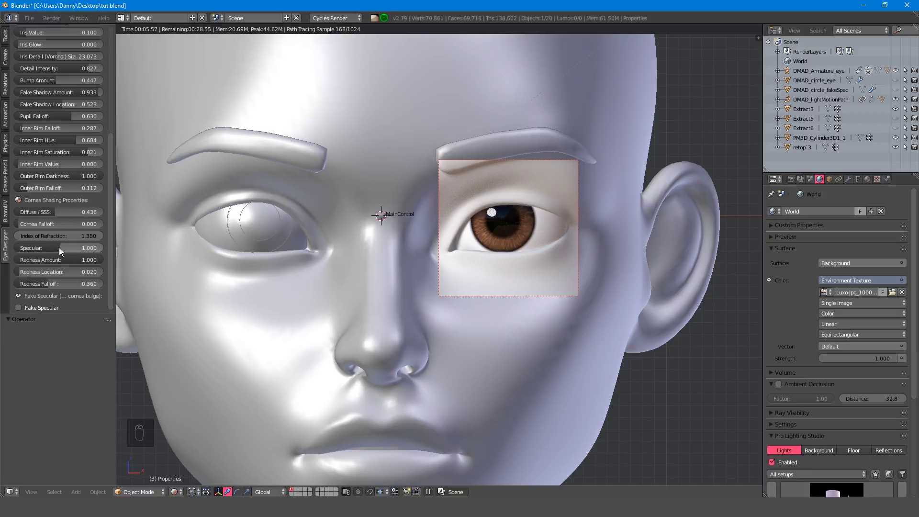
drag(59, 248, 130, 243)
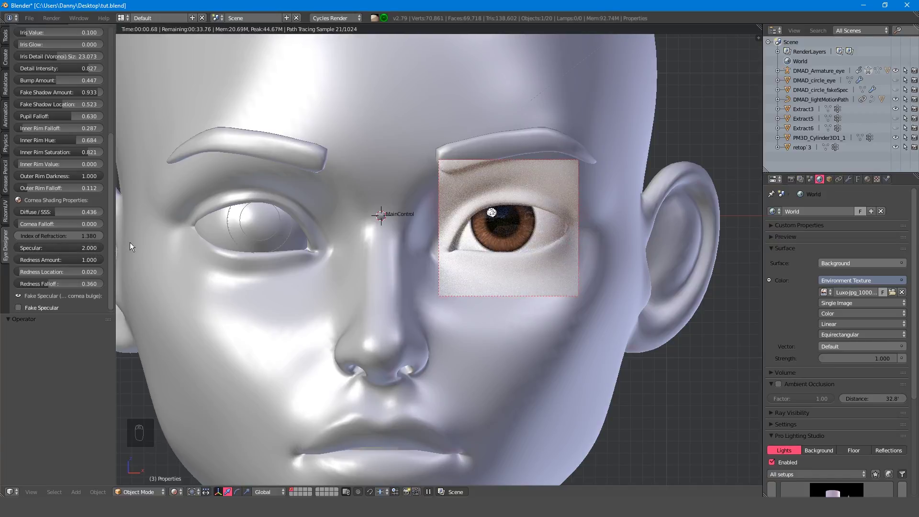
key(ctrl+z)
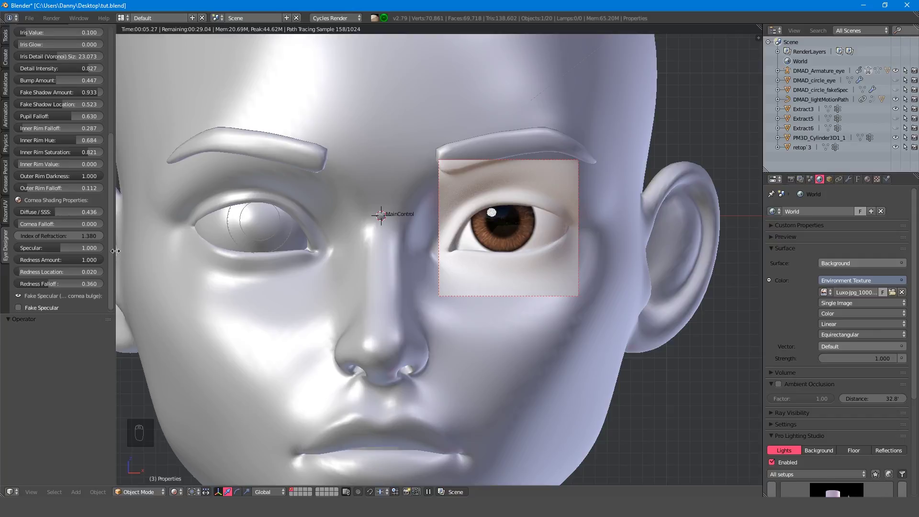
Set the cornea's Redness Location to 1.000, Redness Falloff to 0.634 and Redness Amount to 0.000.
drag(112, 247, 108, 254)
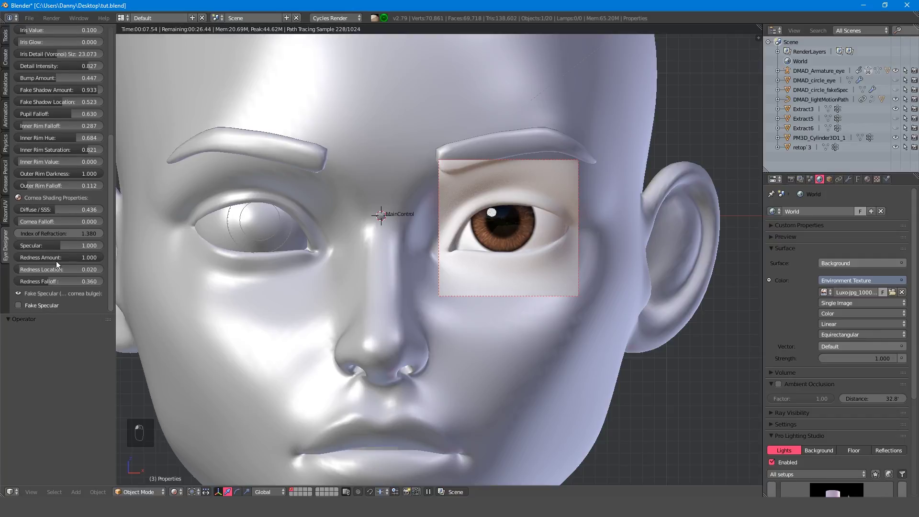
drag(20, 270, 103, 270)
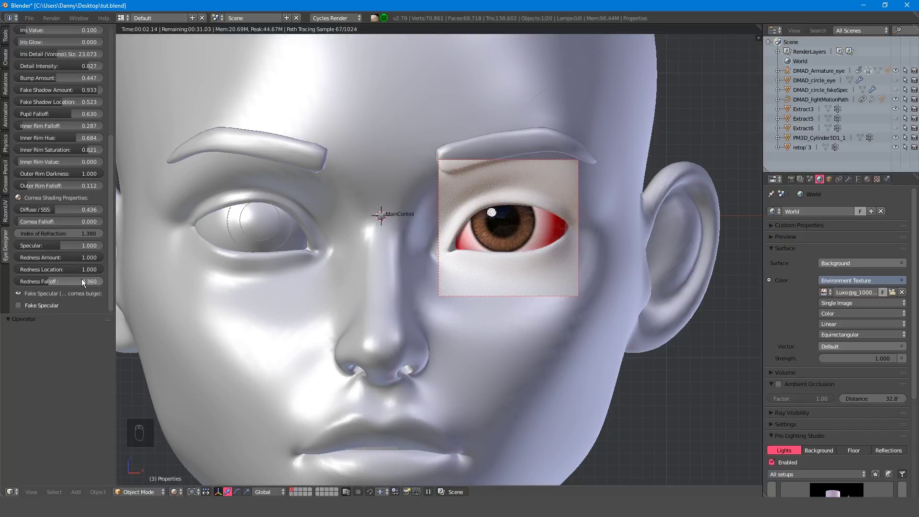
drag(51, 281, 73, 280)
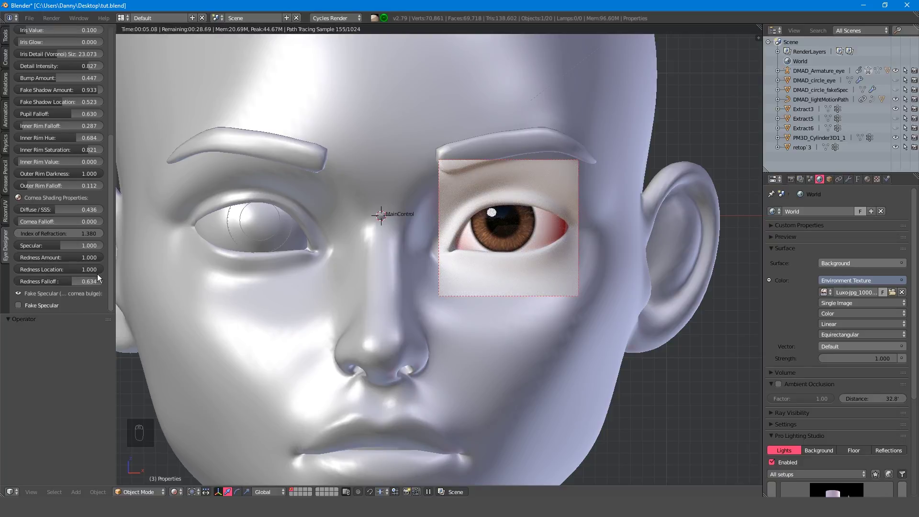
drag(98, 260, 19, 261)
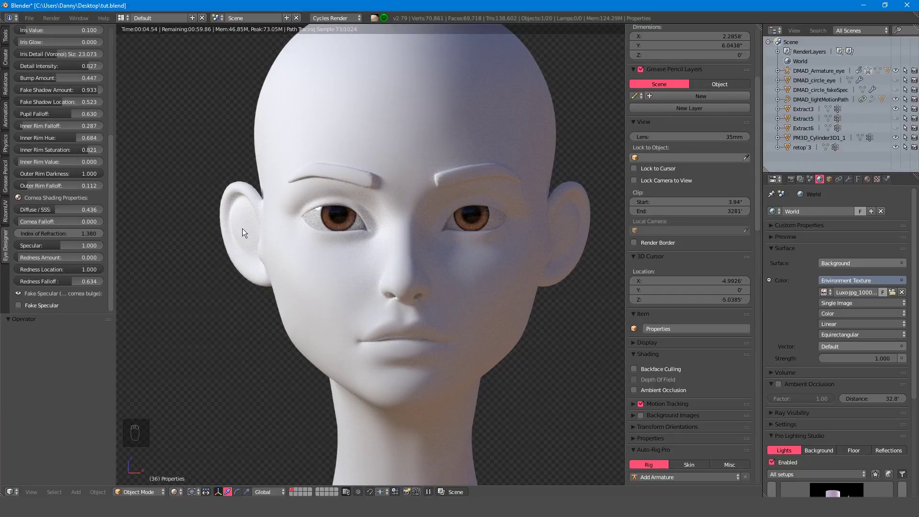
With a render border drawn around both eyes, enable Fake Specular and set the cornea's Specular to 0.000.
key(ctrl+b)
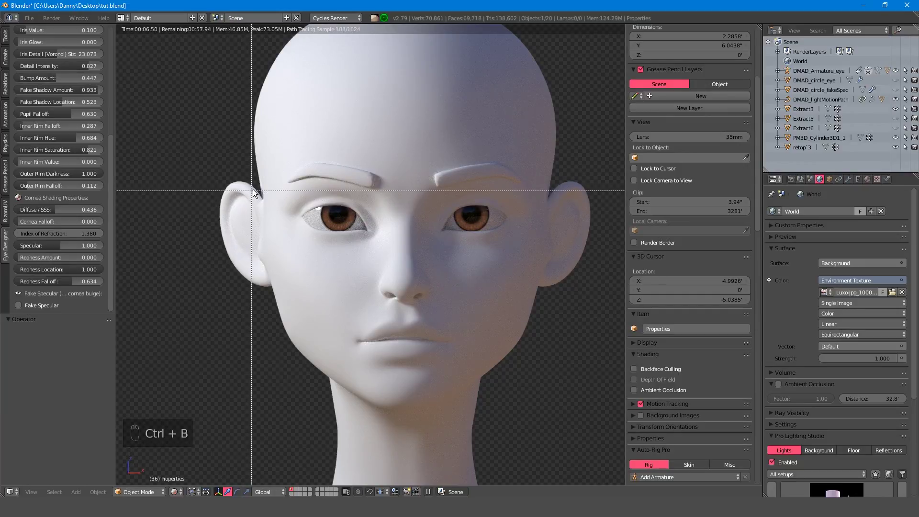
drag(253, 189, 550, 246)
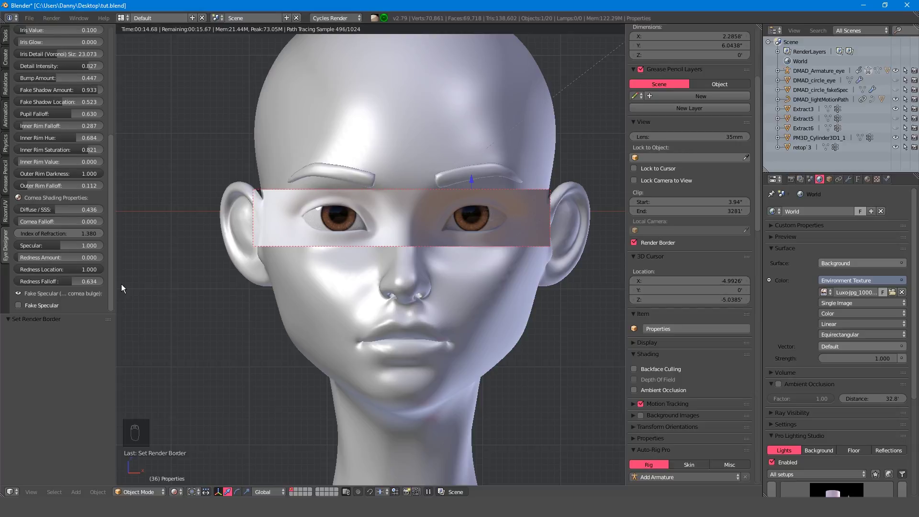
click(18, 306)
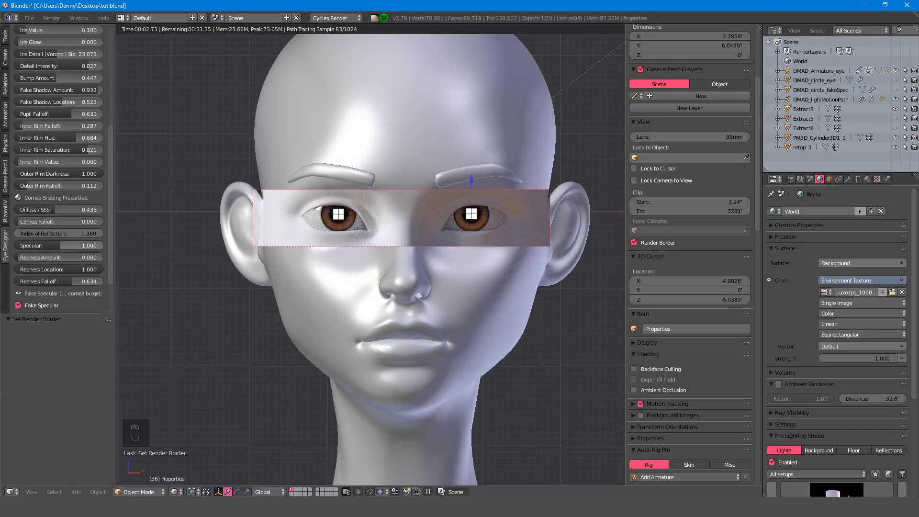
drag(57, 245, 19, 248)
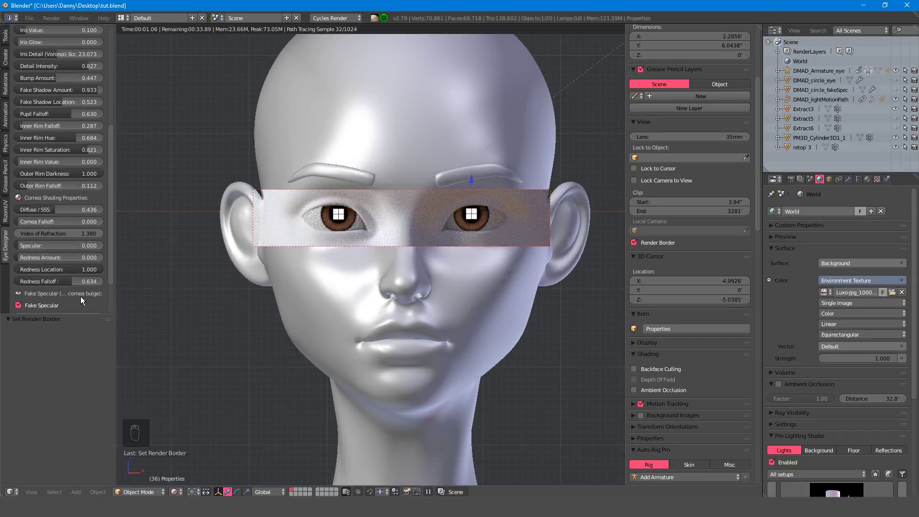
Set Fake Highlight Shape to 2, Size to 0.183, Opacity to 0.330 and Rotation to 0.464.
scroll(95, 287, down, 3)
drag(19, 268, 19, 292)
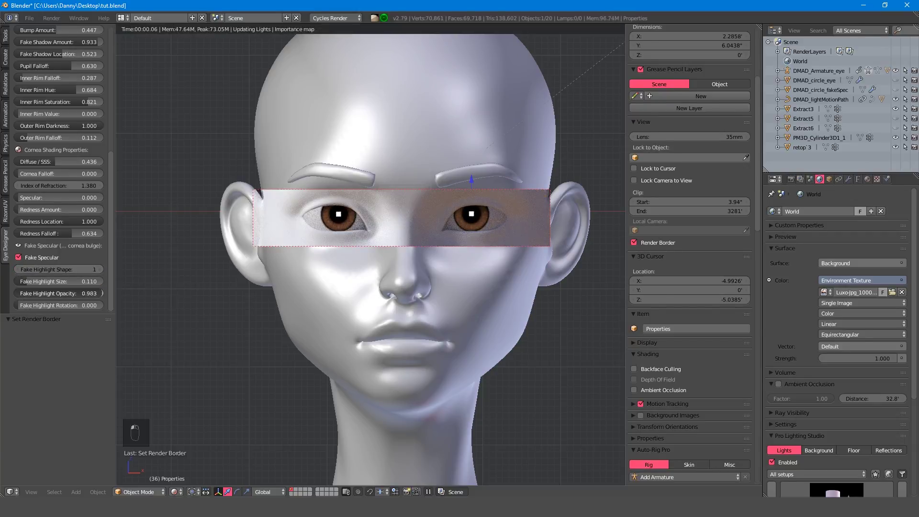
drag(102, 293, 57, 306)
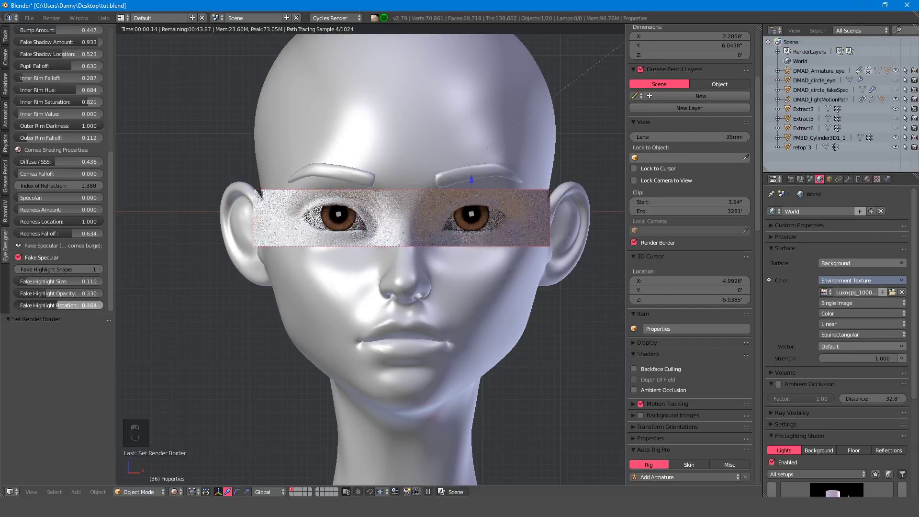
click(99, 271)
Select the DMAD_fakeSpecularCTRL square and, in the front view, move it about -2.09" in X and 0.61" in Z.
middle_drag(311, 346, 436, 279)
right_click(433, 286)
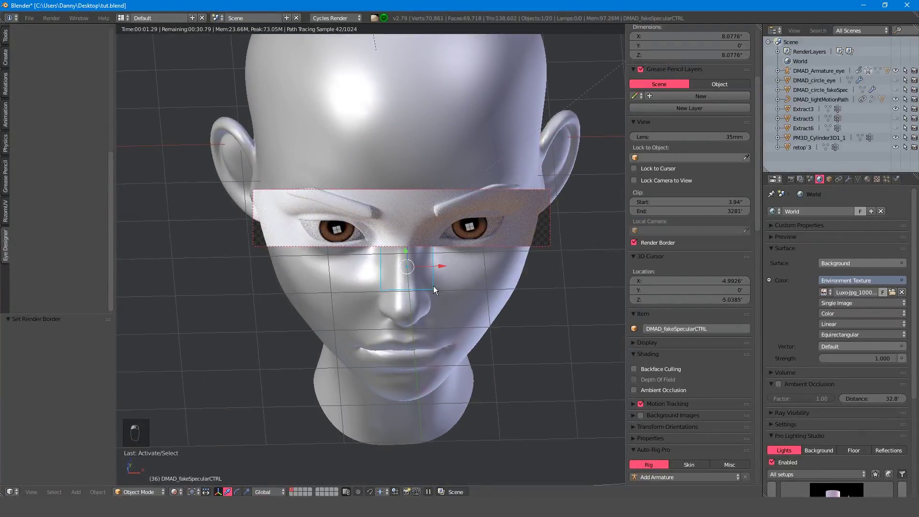
key(shift+z)
middle_drag(436, 305, 421, 263)
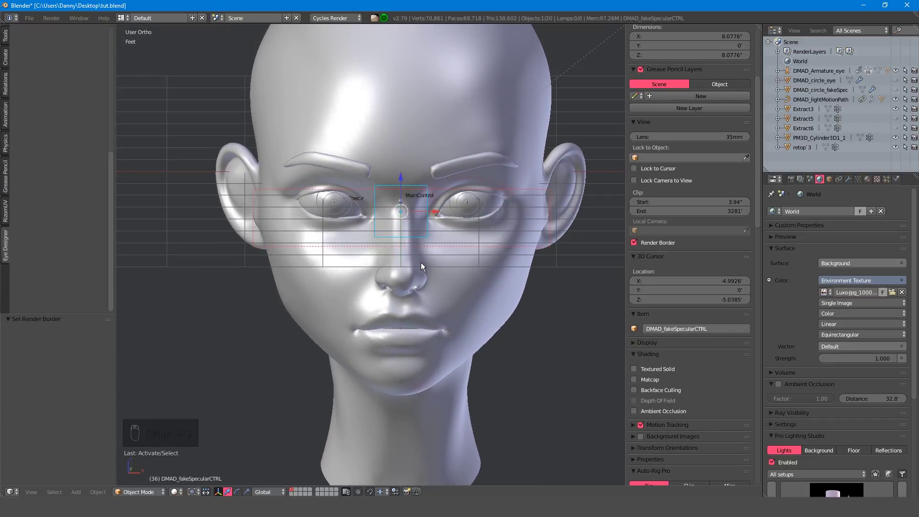
scroll(418, 285, up, 2)
scroll(414, 275, up, 3)
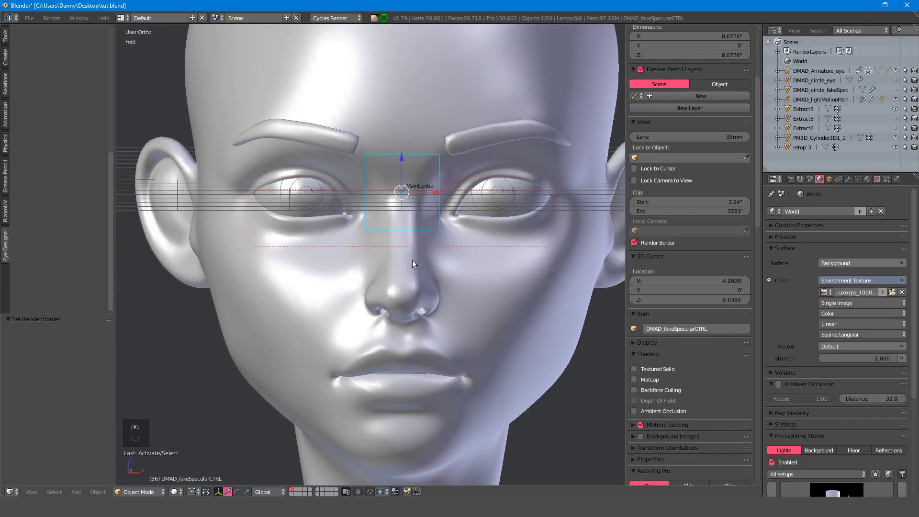
key(KP_1)
scroll(410, 280, down, 3)
scroll(411, 280, up, 3)
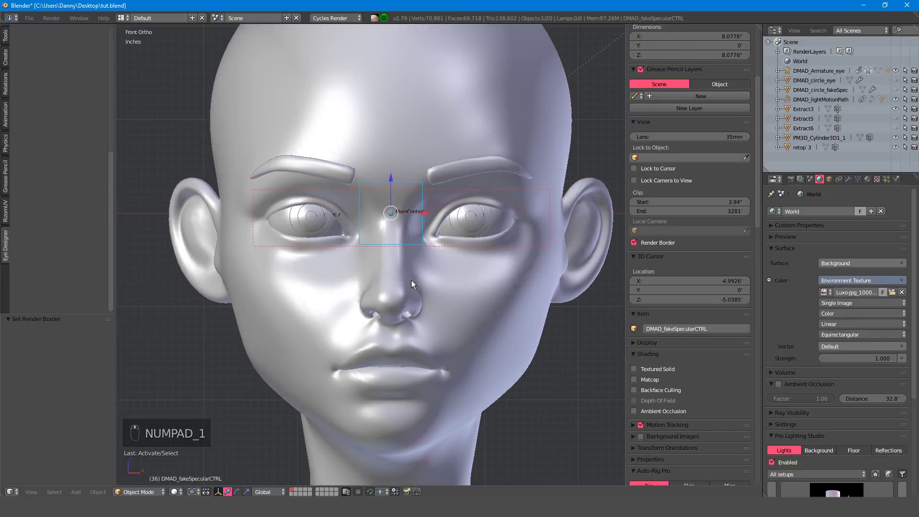
key(shift+z)
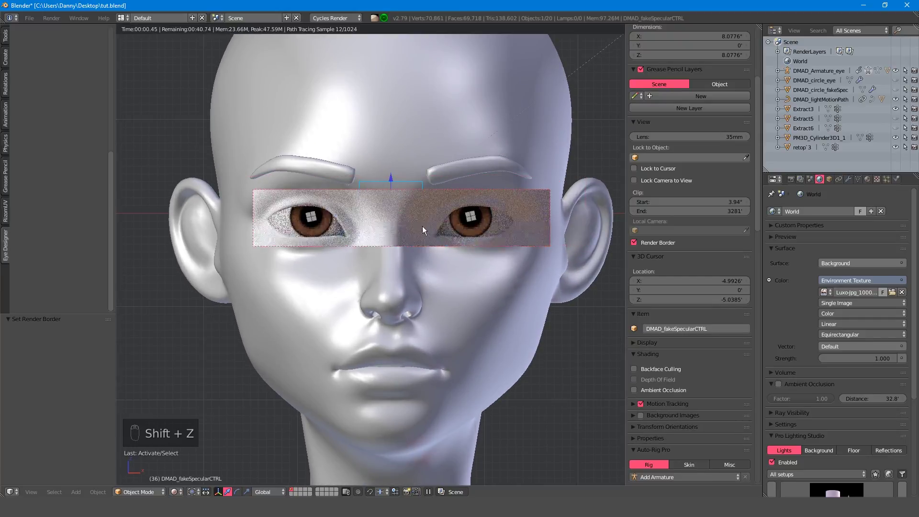
key(g)
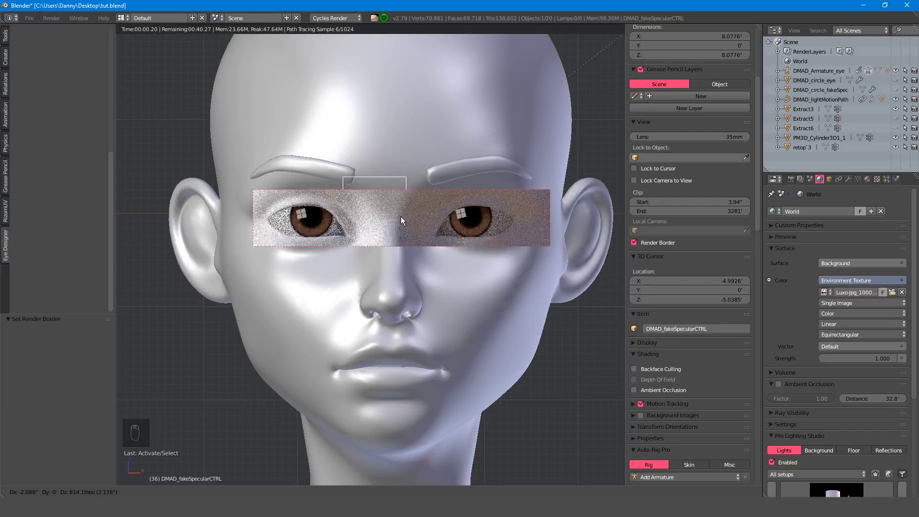
click(400, 216)
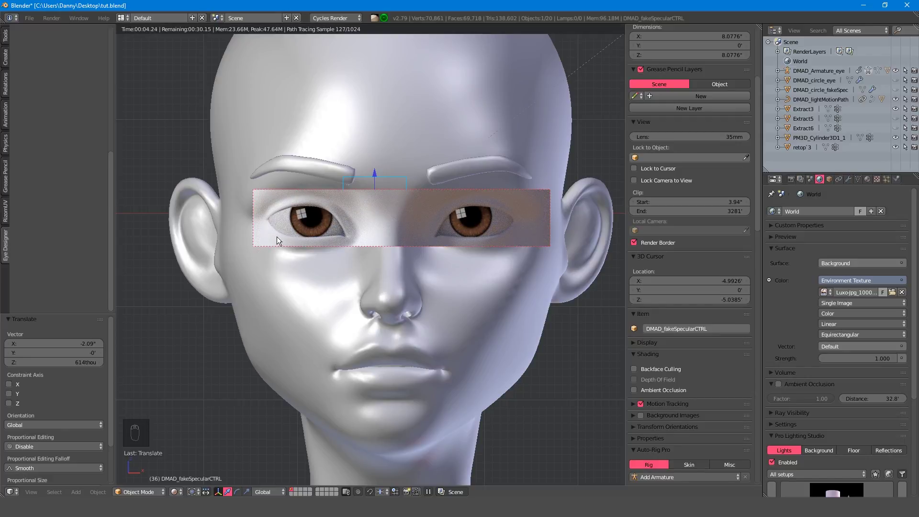
Reselect the eye's shading properties and reduce Fake Highlight Opacity to 0.196.
scroll(154, 213, up, 3)
scroll(76, 165, up, 6)
scroll(244, 261, down, 3)
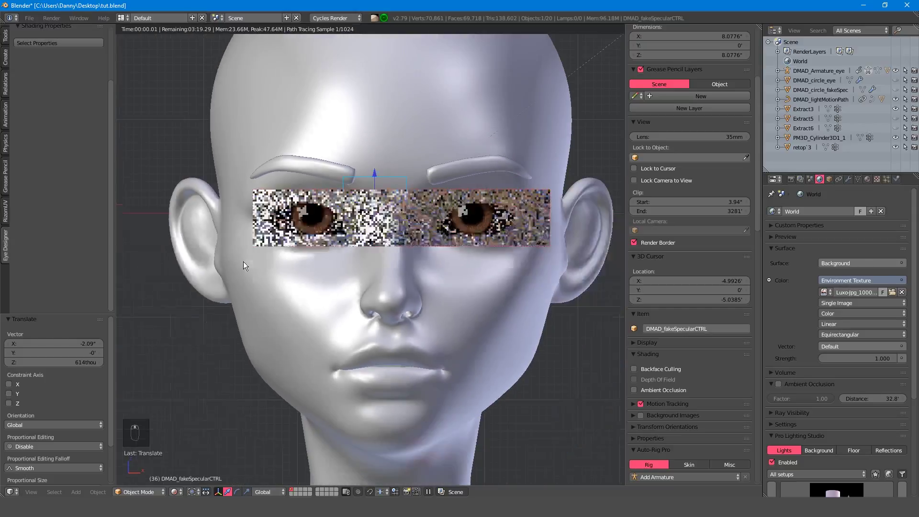
scroll(42, 195, up, 3)
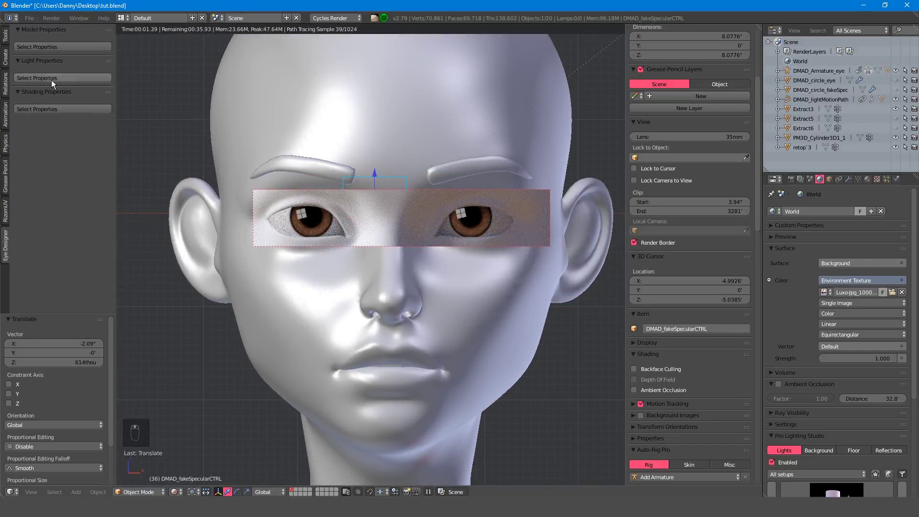
click(61, 108)
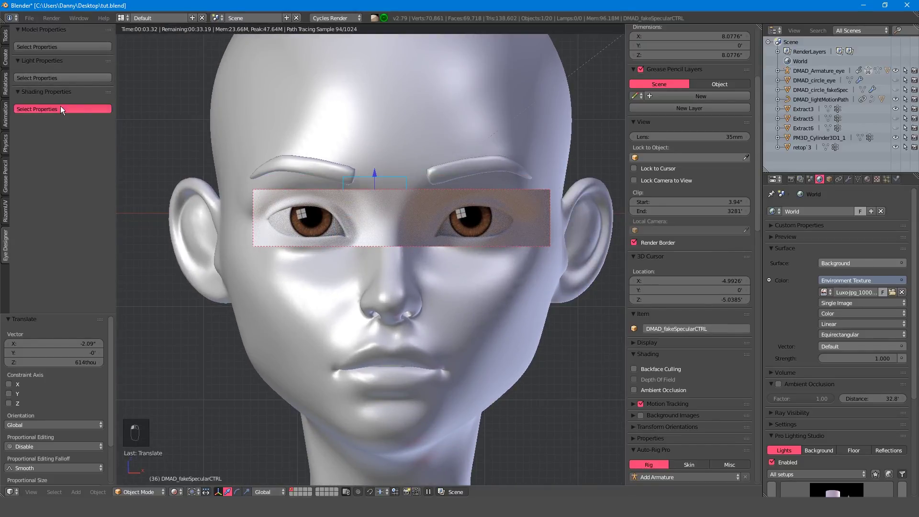
scroll(93, 218, down, 10)
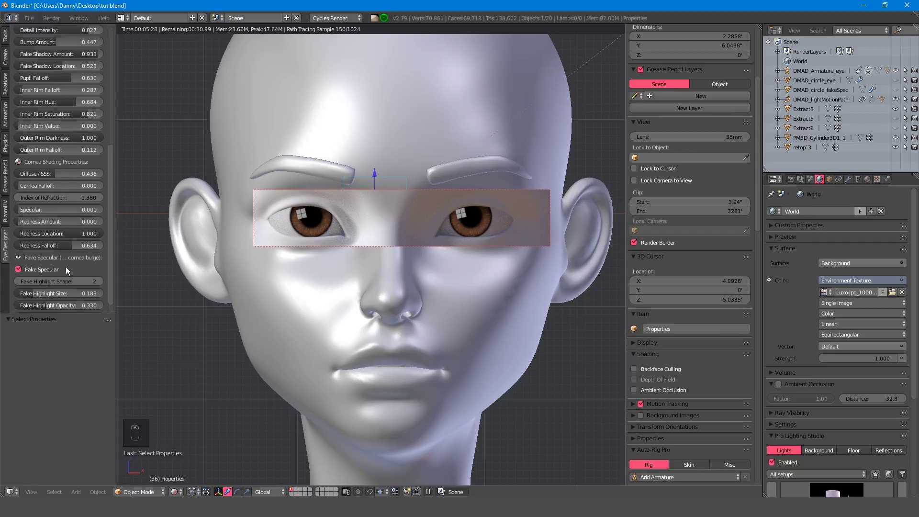
drag(47, 291, 26, 291)
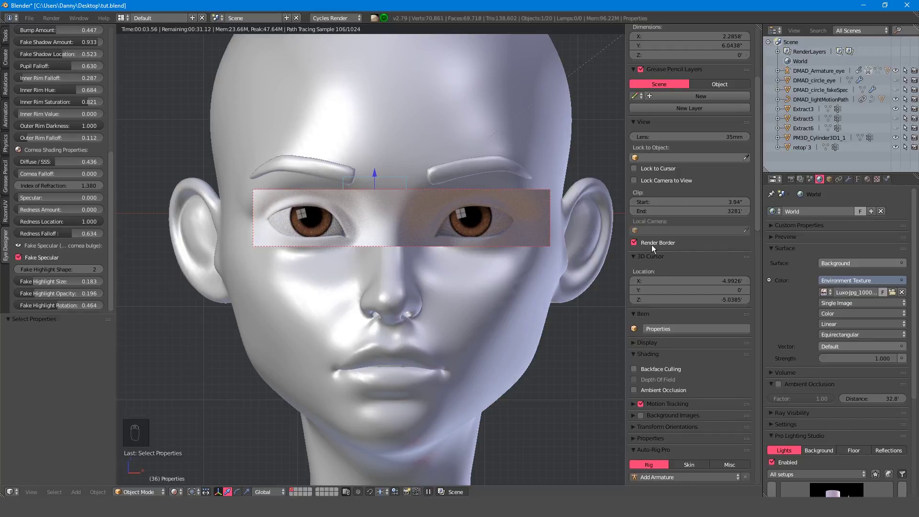
Disable the render border and show the whole head in the rendered preview.
click(633, 242)
key(n)
scroll(530, 306, down, 5)
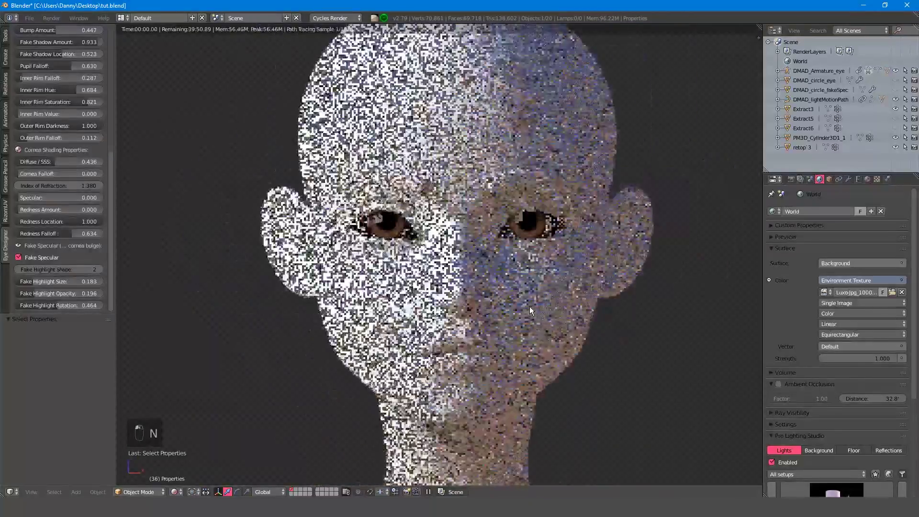
shift+middle_drag(567, 304, 565, 306)
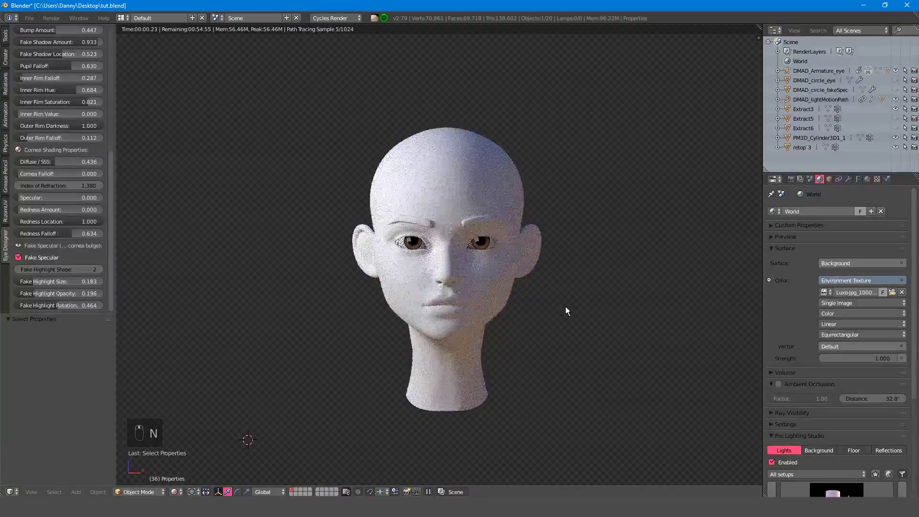